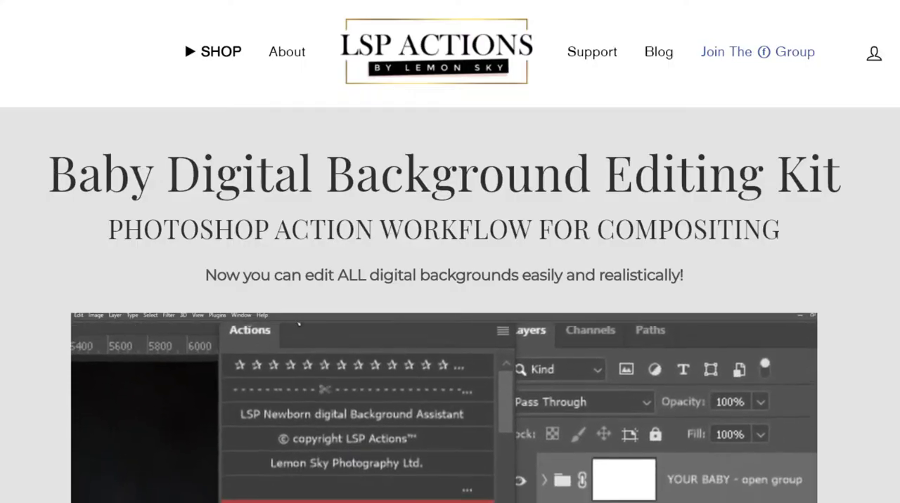
Step: Read through the Baby Digital Background Editing Kit product page on the LSP Actions website
scroll(450, 281, "down", 1)
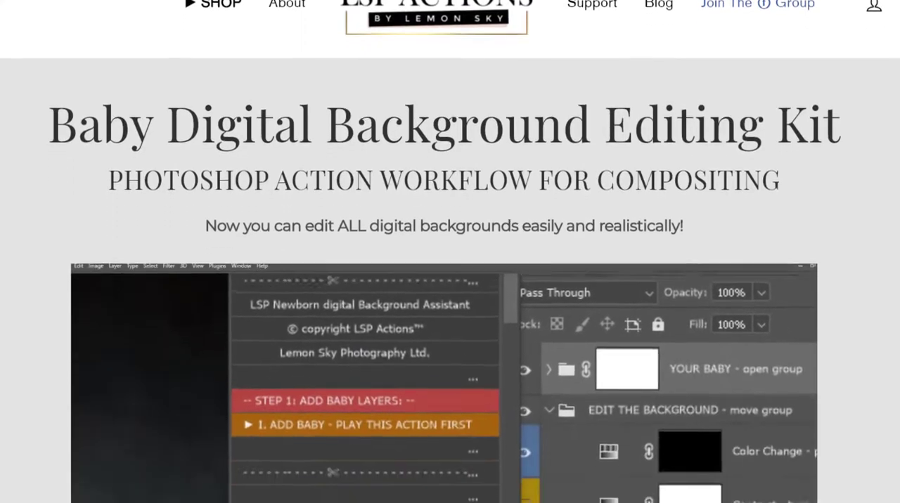
scroll(450, 281, "down", 3)
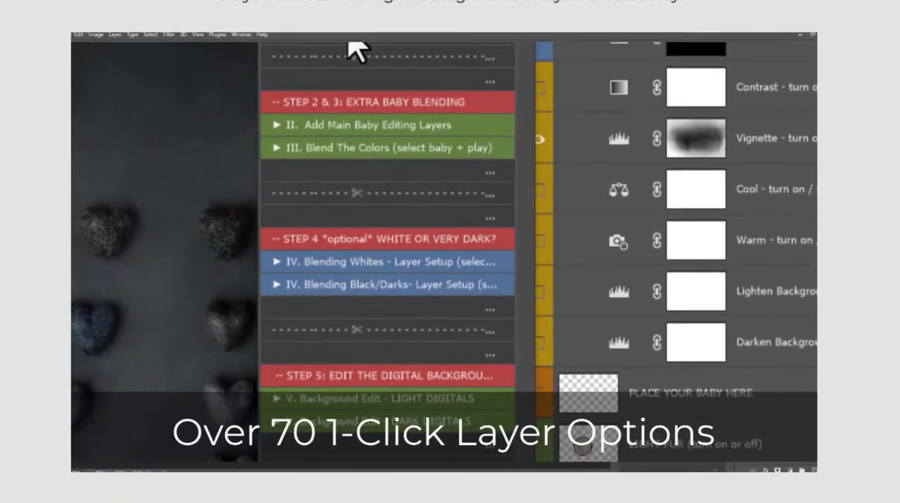
scroll(450, 281, "down", 1)
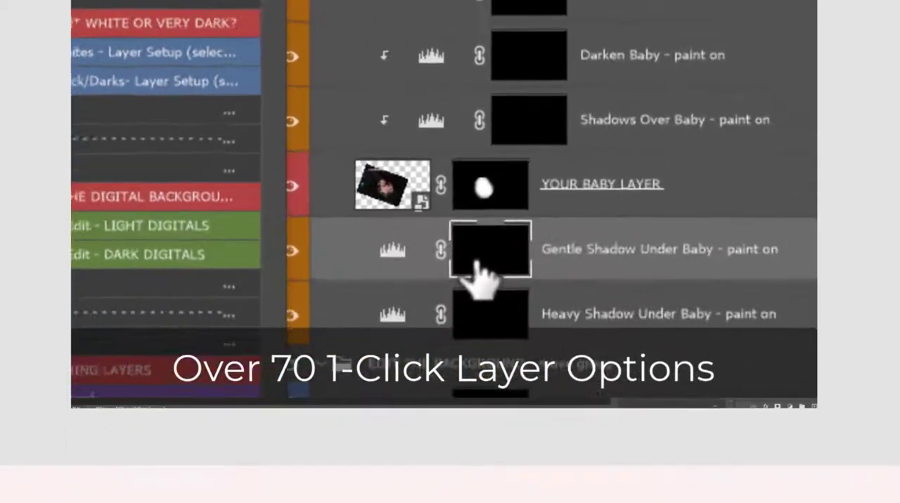
scroll(450, 281, "down", 5)
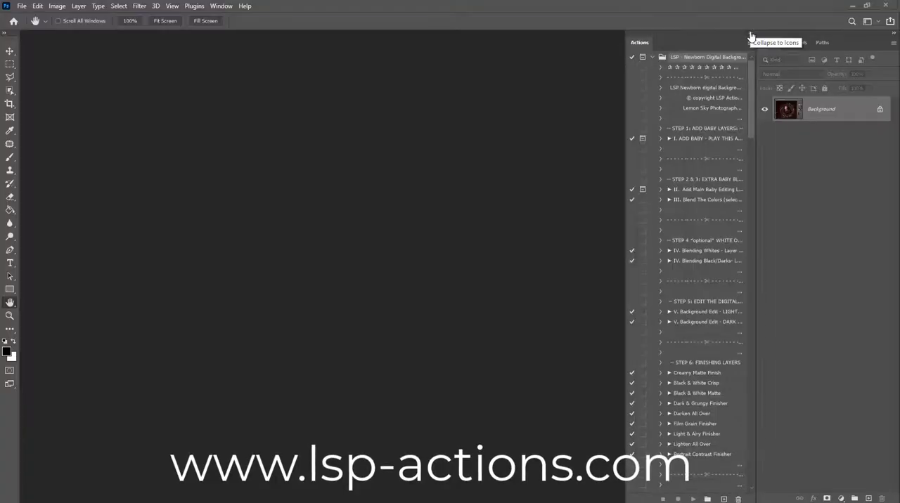
Step: Collapse the actions list and open the file LSP - Xmas Glitter Wreath Multi-Layer DB.psd
left_click_drag(624, 89, 611, 92)
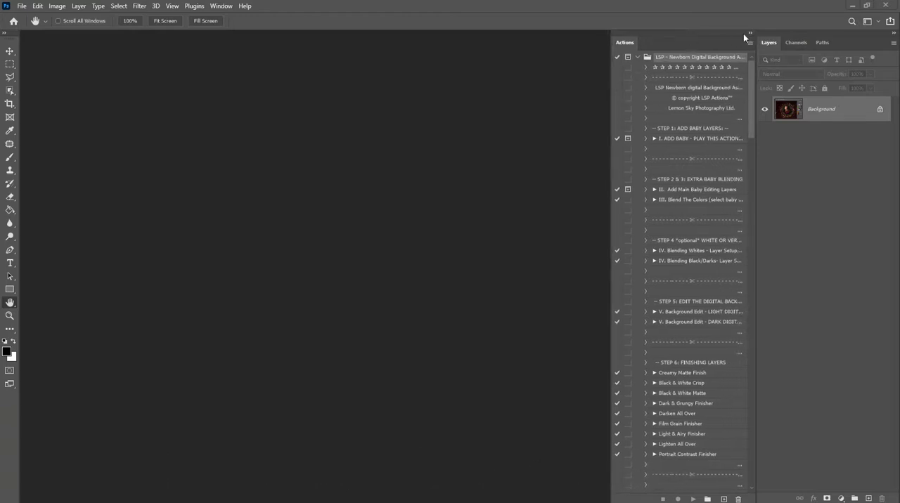
left_click(745, 33)
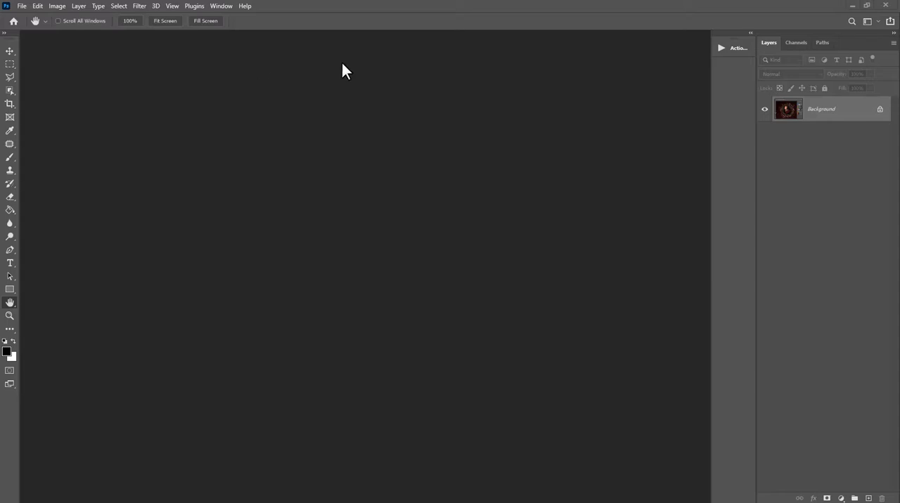
left_click(25, 7)
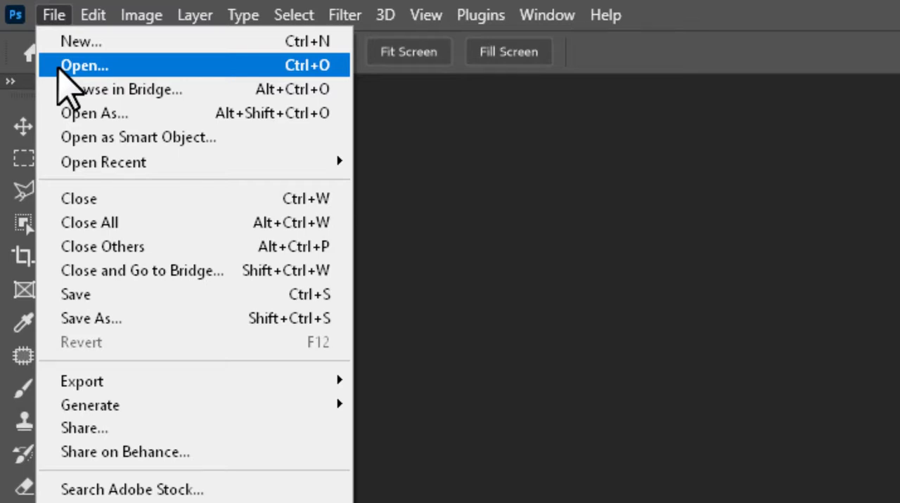
left_click(83, 65)
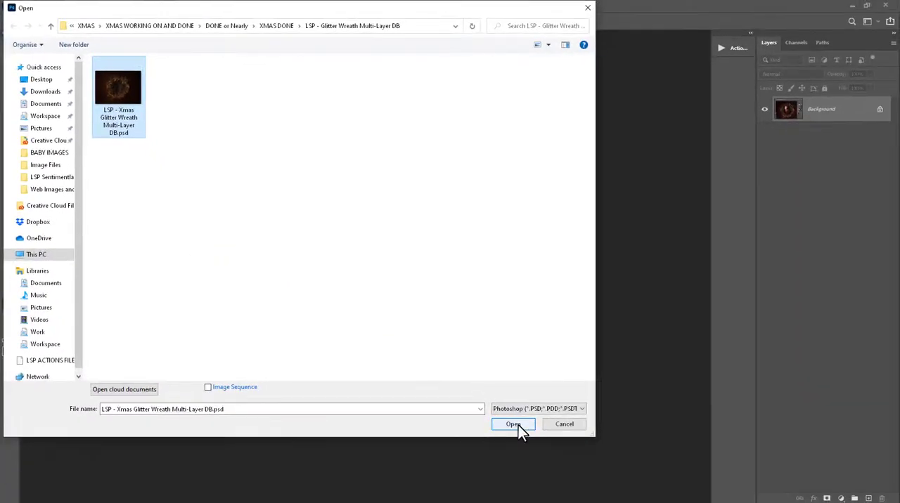
left_click(518, 429)
key("z")
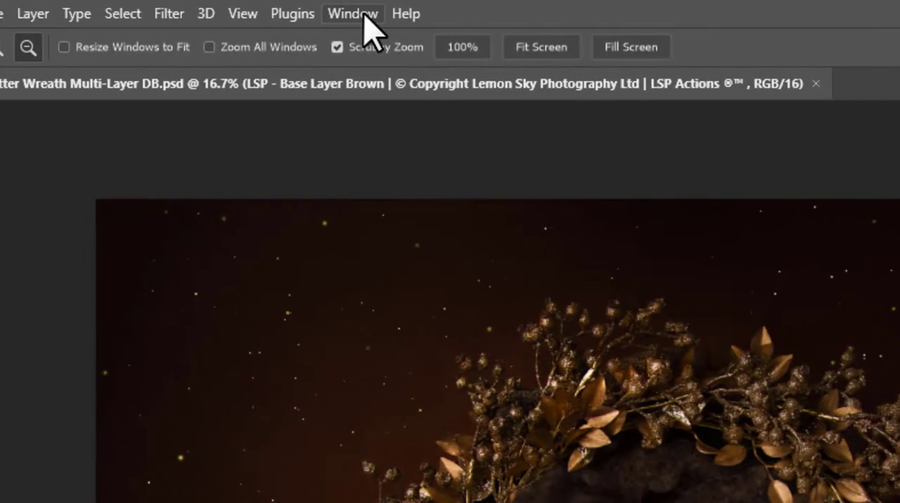
Step: Check that the layers list is enabled and preview the Brown Fur Layer group on the wreath
left_click(364, 16)
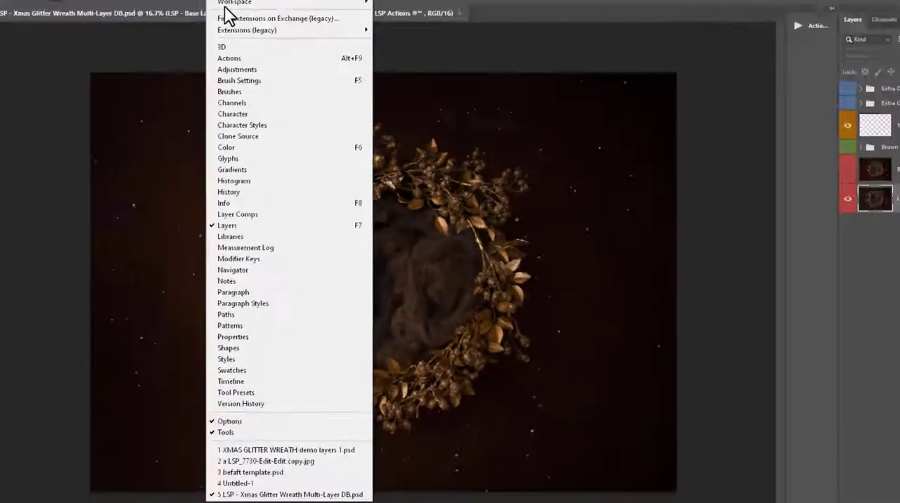
left_click(225, 5)
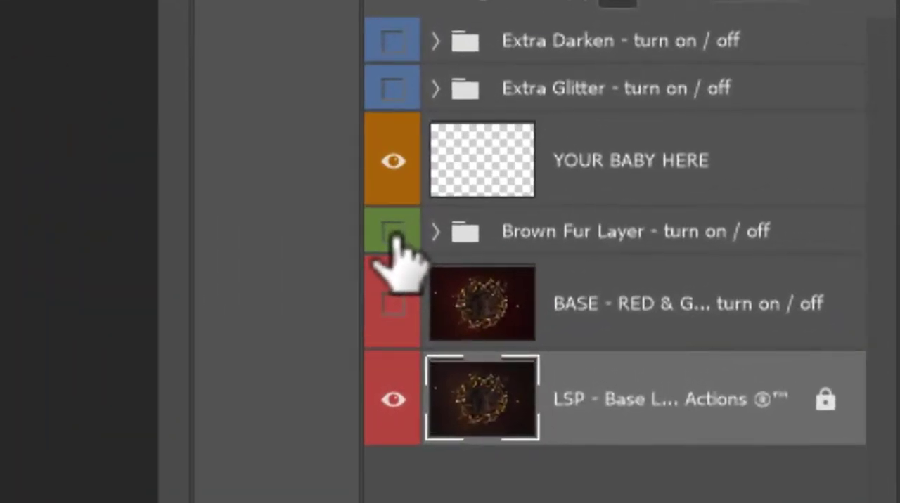
left_click(393, 234)
left_click(393, 234)
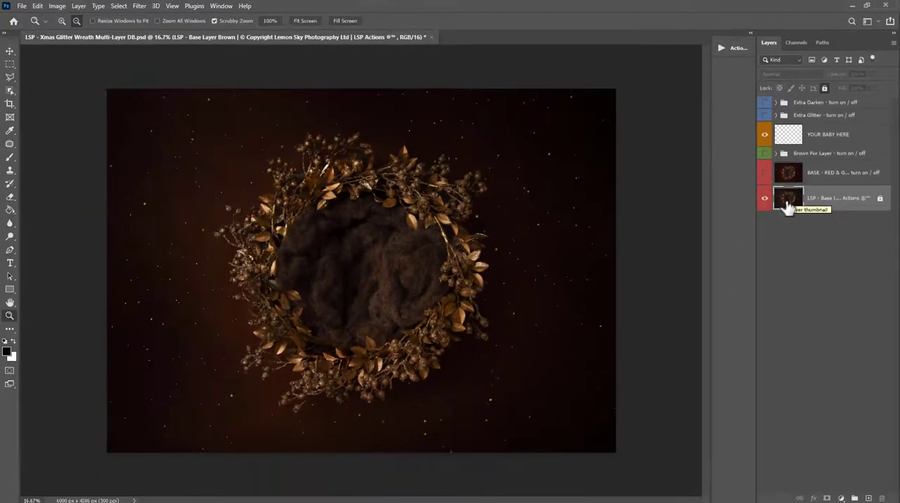
left_click(673, 346)
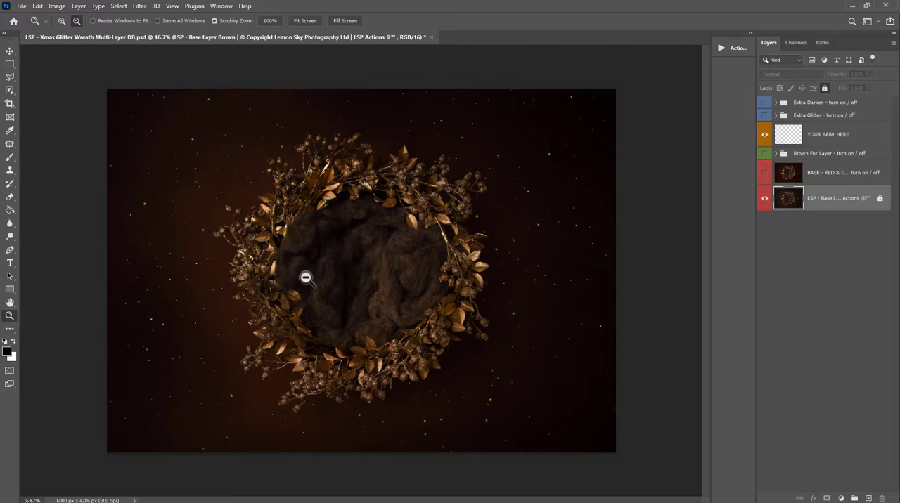
Step: Make the BASE - RED & GOLD layer visible as the background and hide the Brown Fur Layer group
left_click(765, 180)
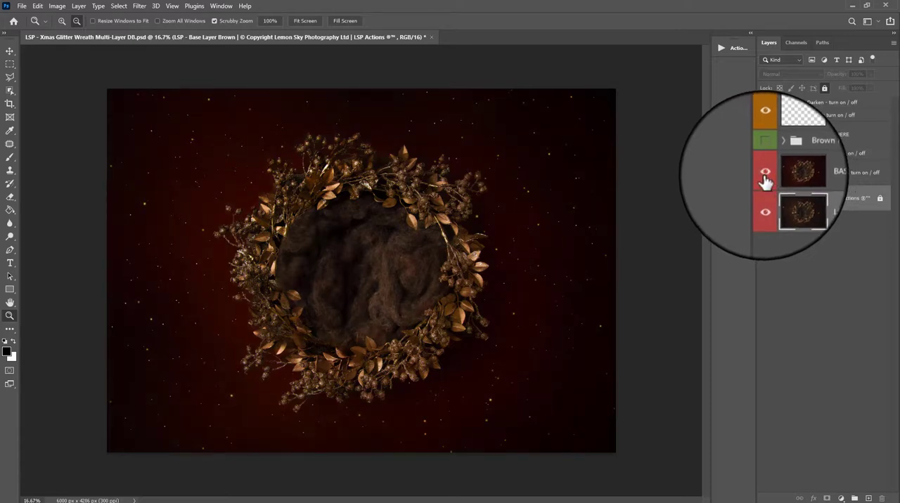
left_click(764, 180)
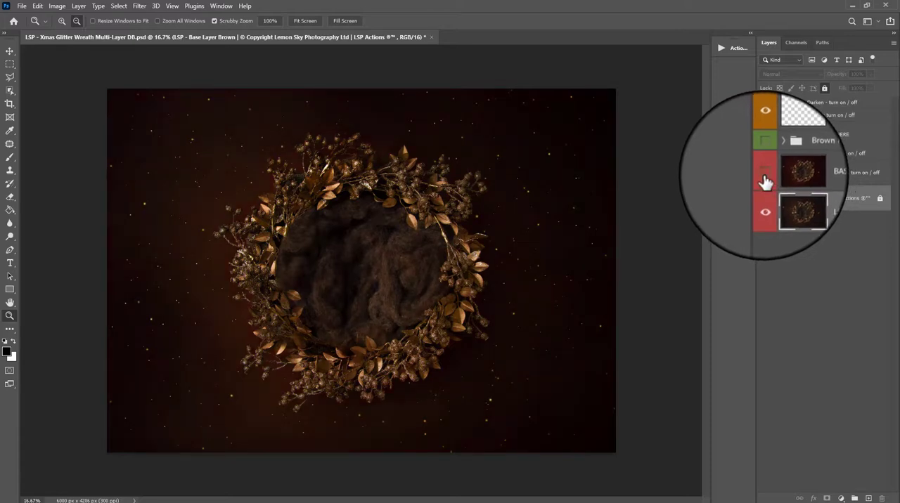
left_click(765, 180)
left_click(765, 181)
left_click(765, 180)
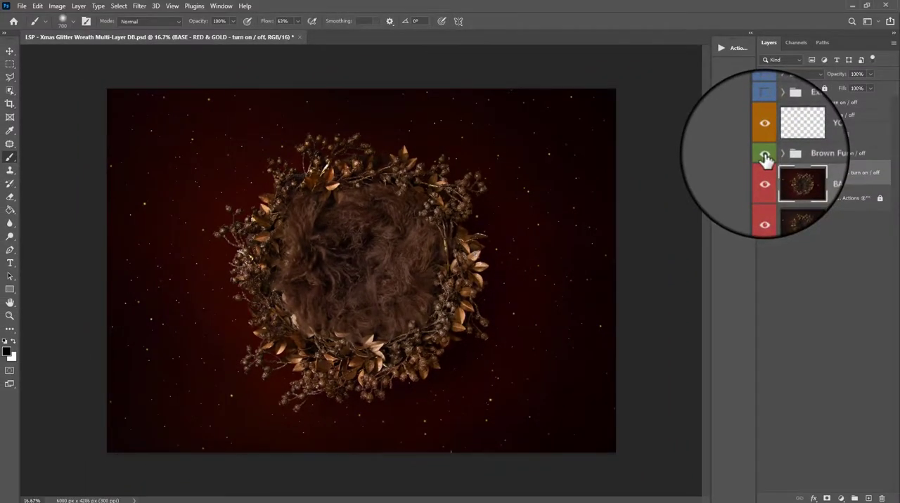
left_click(764, 155)
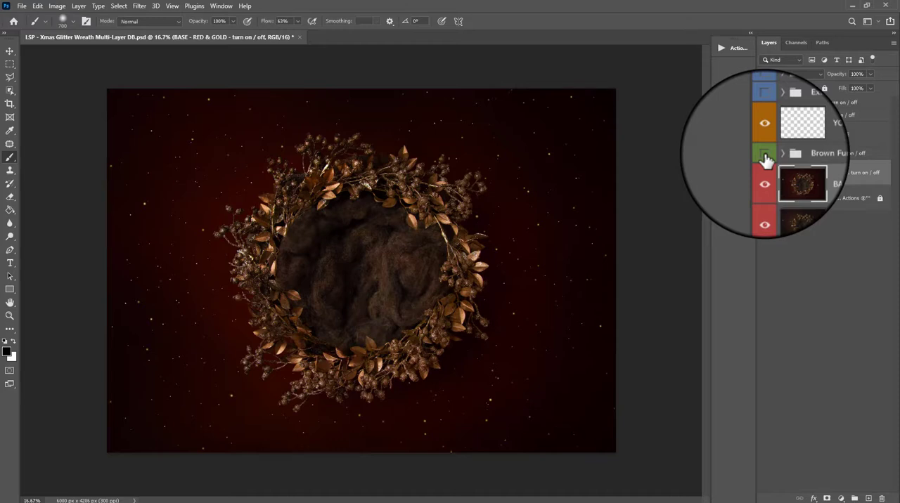
Step: Select the YOUR BABY HERE layer and make the Extra Glitter group visible
left_click(784, 141)
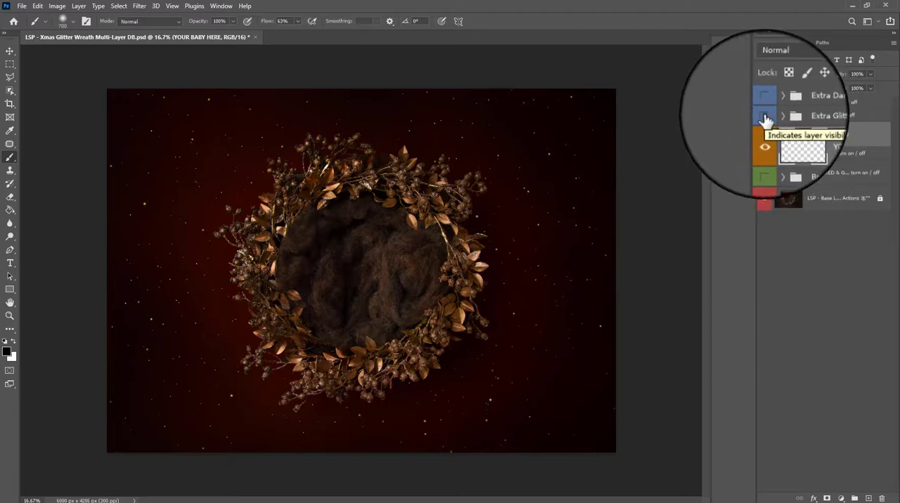
left_click(765, 119)
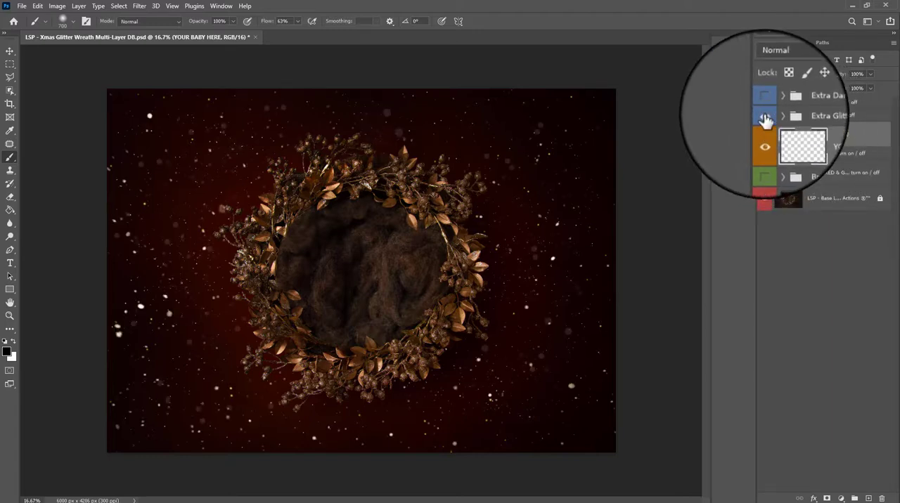
left_click(764, 119)
left_click(765, 119)
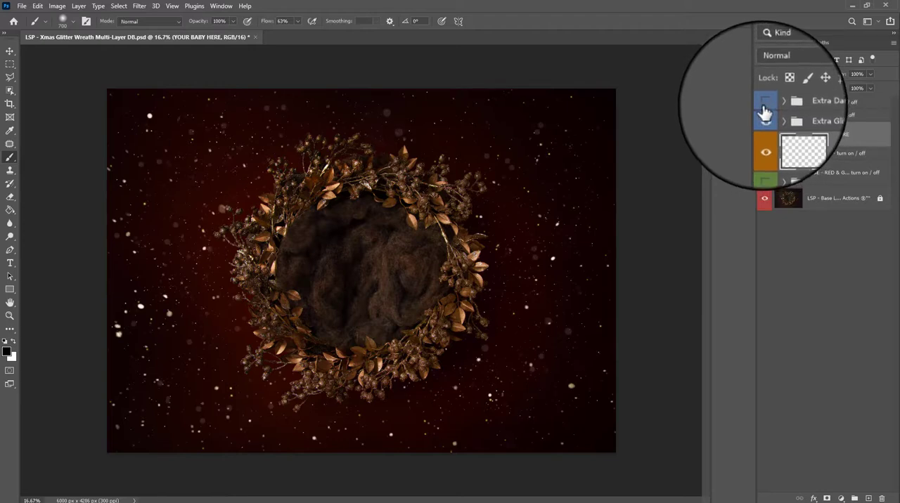
Step: Preview the Extra Darken group on the background and leave it hidden
left_click(765, 101)
left_click(765, 106)
left_click(765, 106)
left_click(765, 106)
Step: Compare the background with and without the Extra Glitter and Brown Fur Layer groups, leaving only the glitter visible
left_click(764, 115)
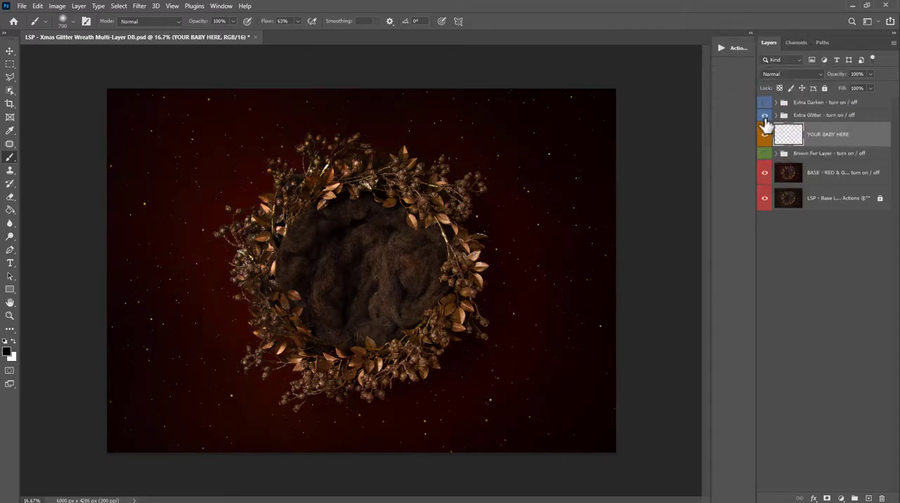
left_click(765, 116)
left_click(765, 116)
left_click(765, 116)
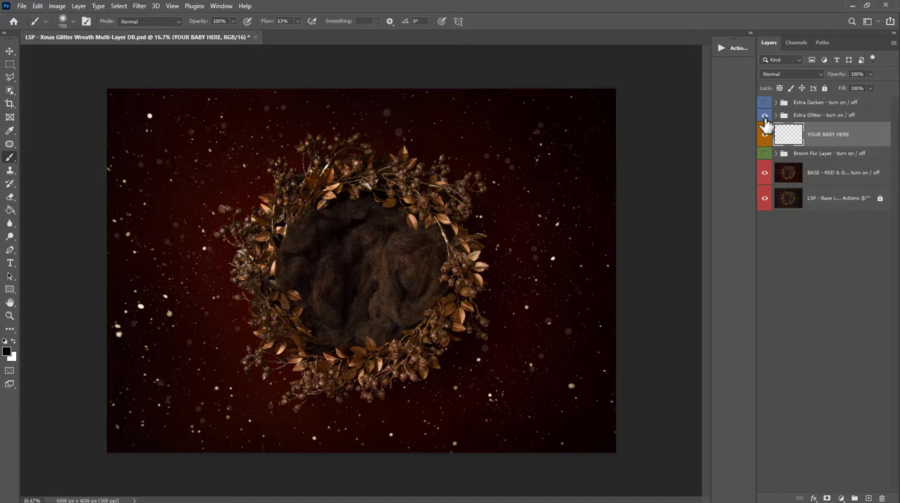
left_click(765, 154)
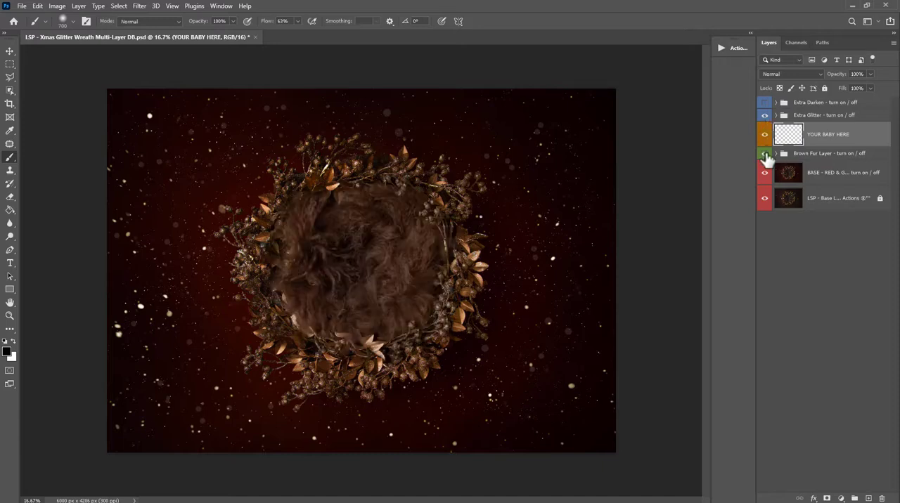
left_click(766, 154)
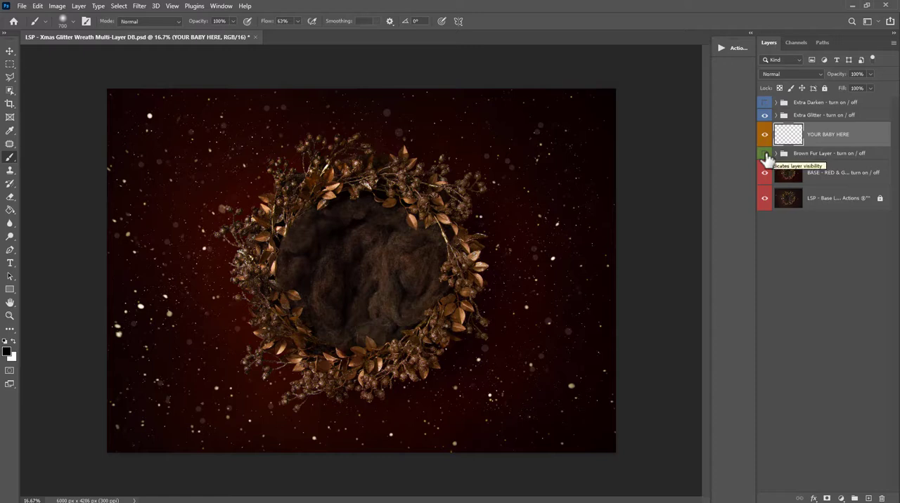
left_click(766, 154)
Step: Expand the actions list, display it as coloured buttons and go to the LSP Newborn Digital Background Assistant set
left_click(750, 35)
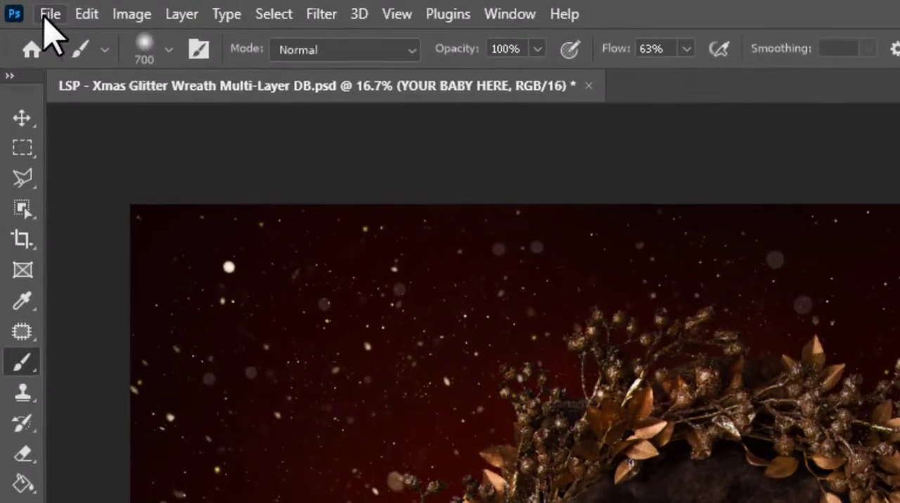
left_click(50, 15)
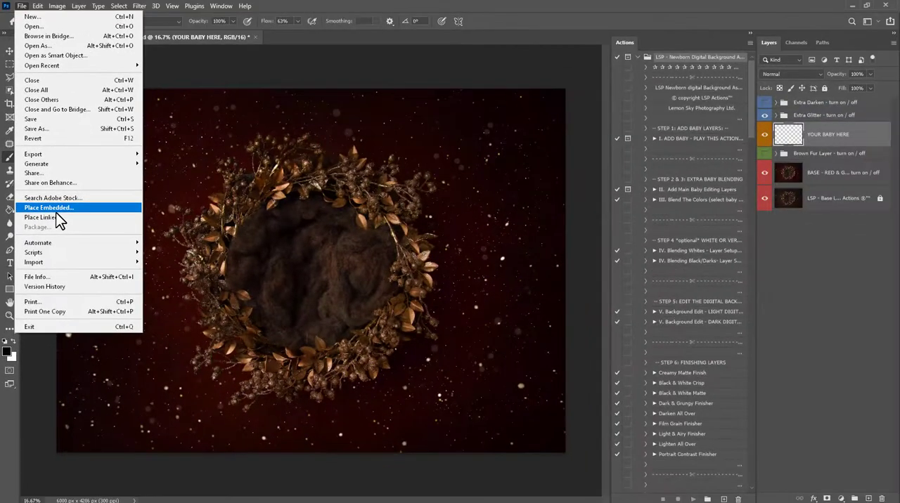
left_click(262, 237)
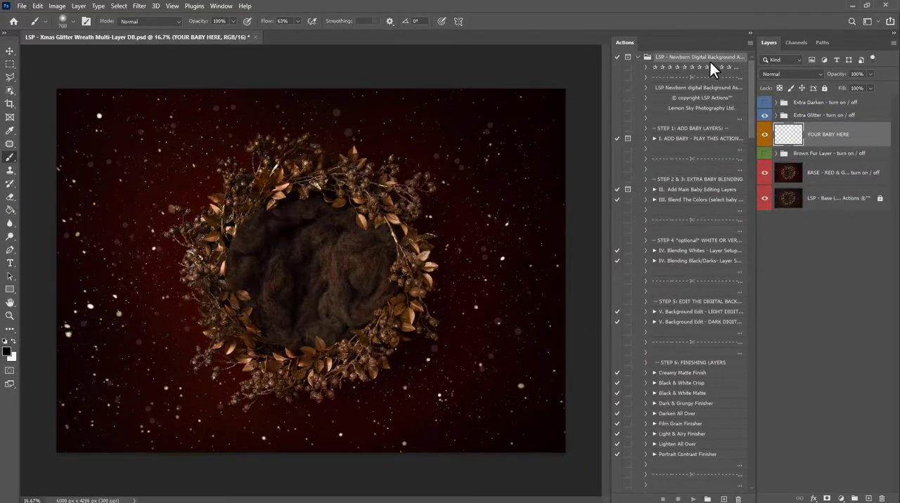
left_click(748, 45)
left_click(756, 53)
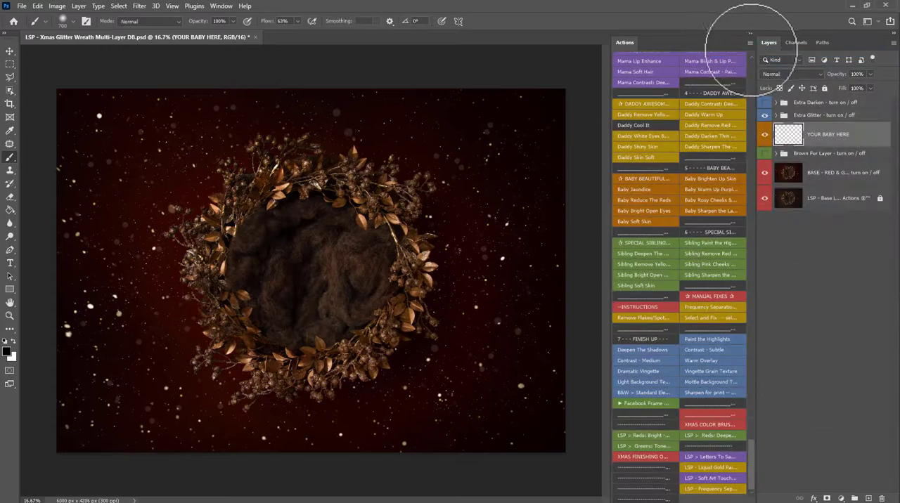
left_click_drag(607, 82, 632, 86)
left_click_drag(749, 267, 725, 7)
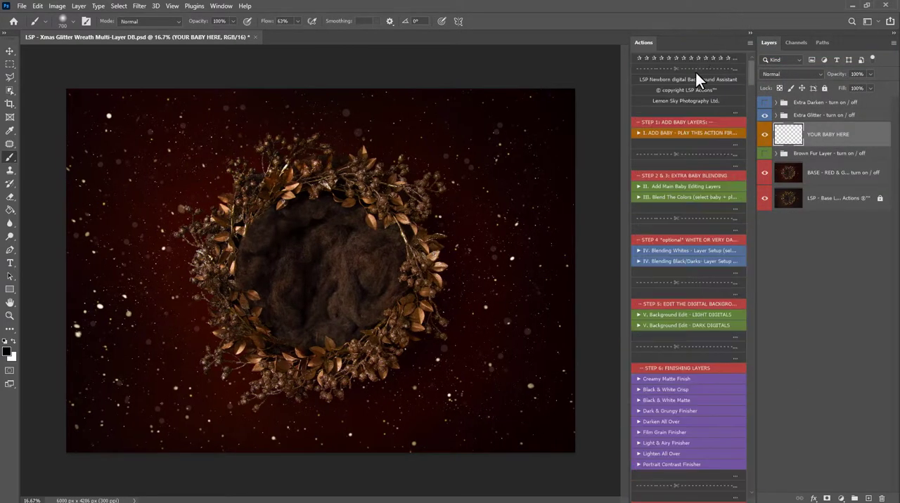
Step: Run the I. ADD BABY action and place the image a LSP_7730-Edit-Edit copy.jpg into the background
left_click(681, 130)
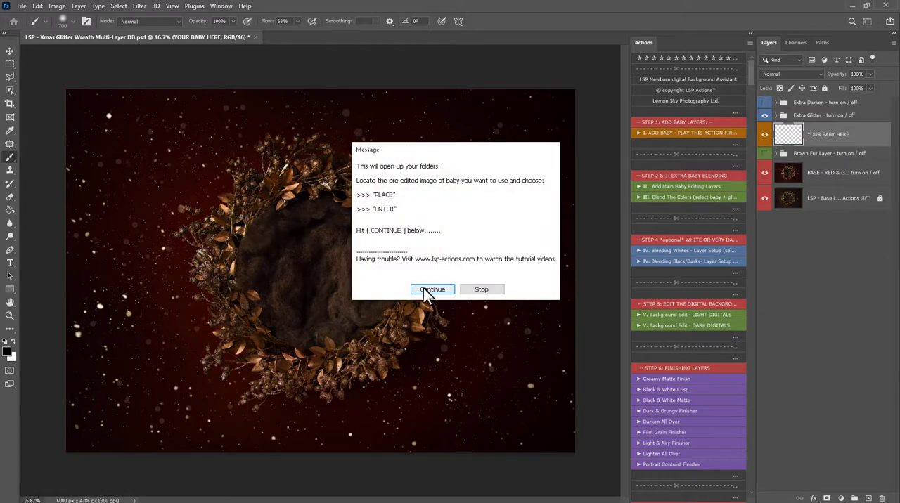
left_click(426, 292)
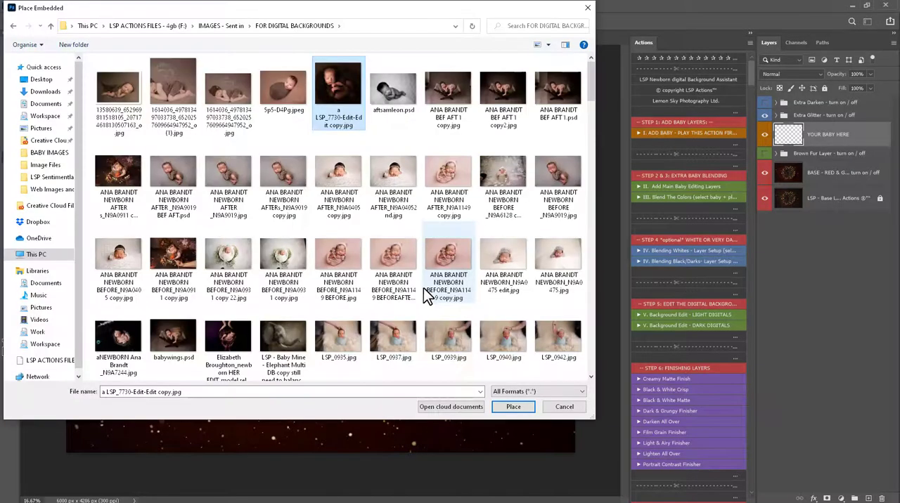
left_click(513, 406)
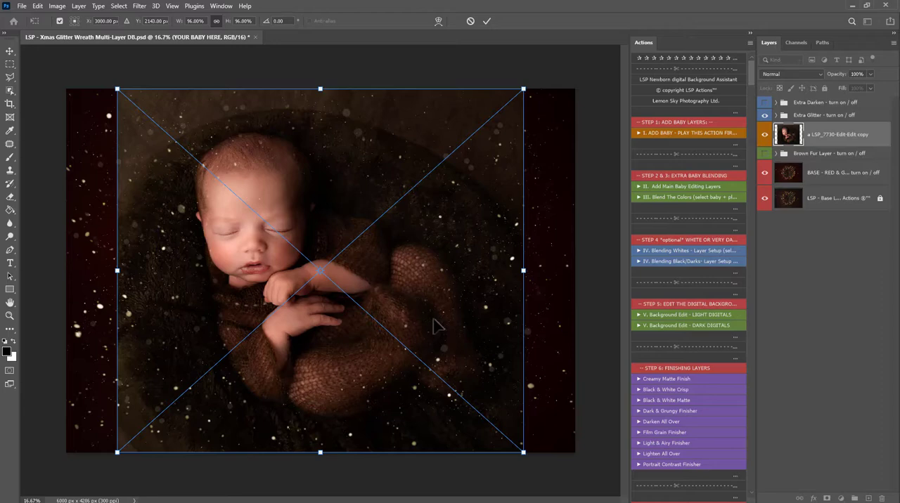
Step: Flip the placed baby image horizontally and shift it right to about X 3258 px
right_click(174, 211)
left_click(214, 365)
left_click_drag(355, 323, 377, 323)
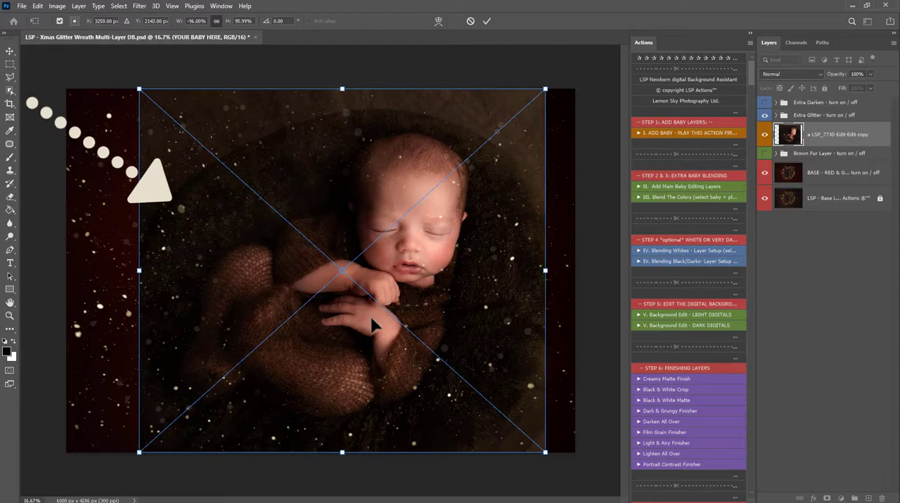
Step: Flip the placed baby image horizontally back to its original orientation
right_click(449, 250)
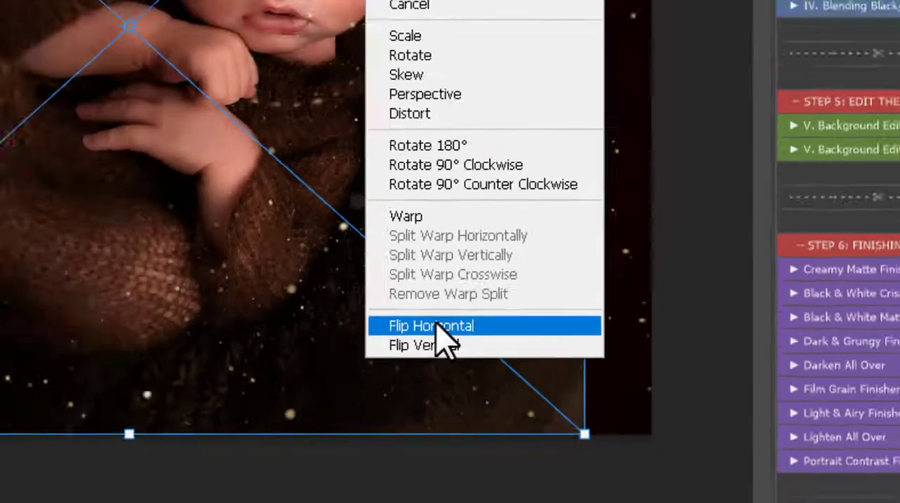
left_click(345, 262)
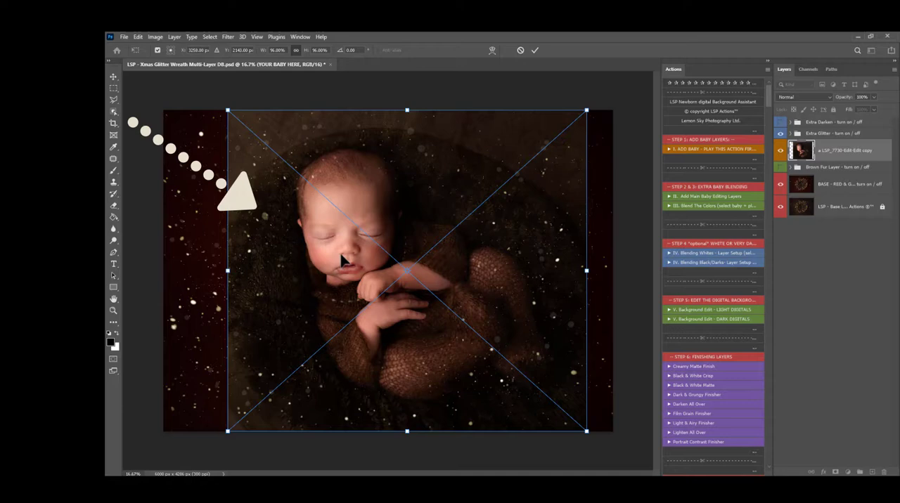
Step: Rotate the placed baby image clockwise by about 11.7° and commit the placement
left_click_drag(605, 237, 598, 275)
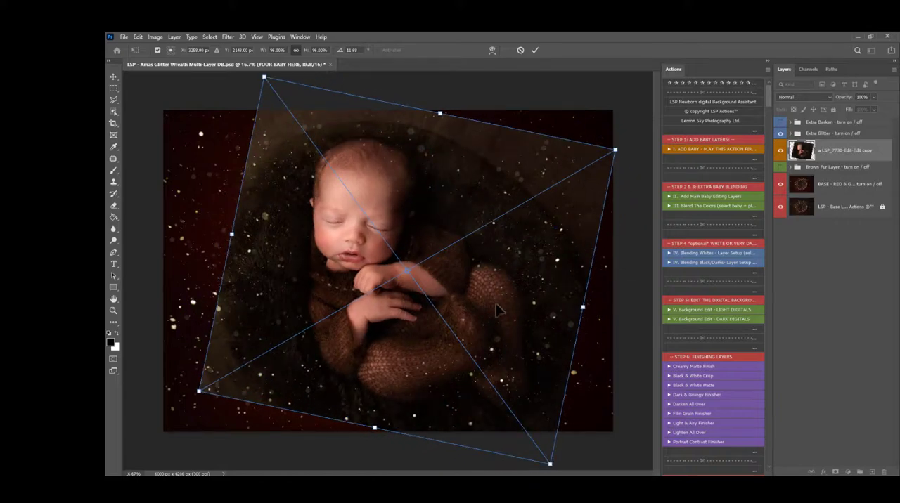
key("Return")
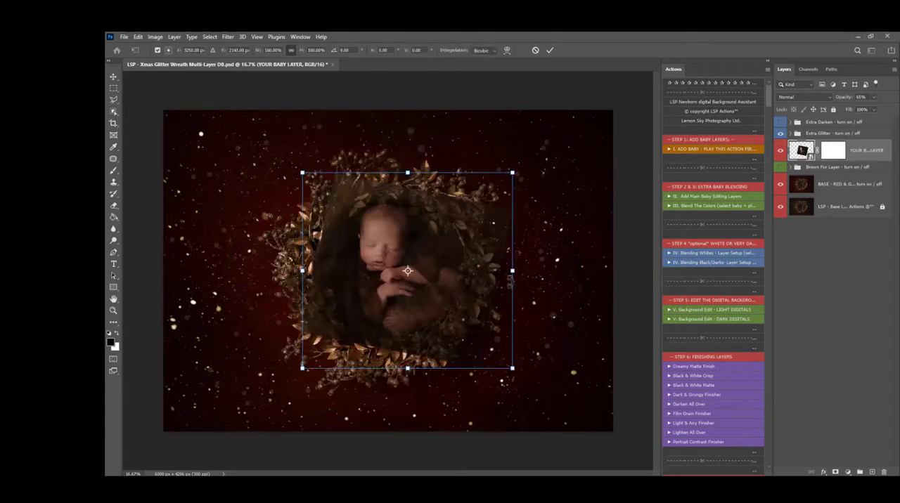
Step: Rotate the baby layer by about 12°, scale it to about 103%, centre it inside the wreath and finish the action
left_click_drag(516, 273, 524, 274)
left_click_drag(443, 308, 428, 300)
left_click_drag(515, 264, 540, 291)
left_click_drag(430, 300, 419, 308)
left_click_drag(302, 148, 309, 154)
left_click_drag(390, 212, 385, 204)
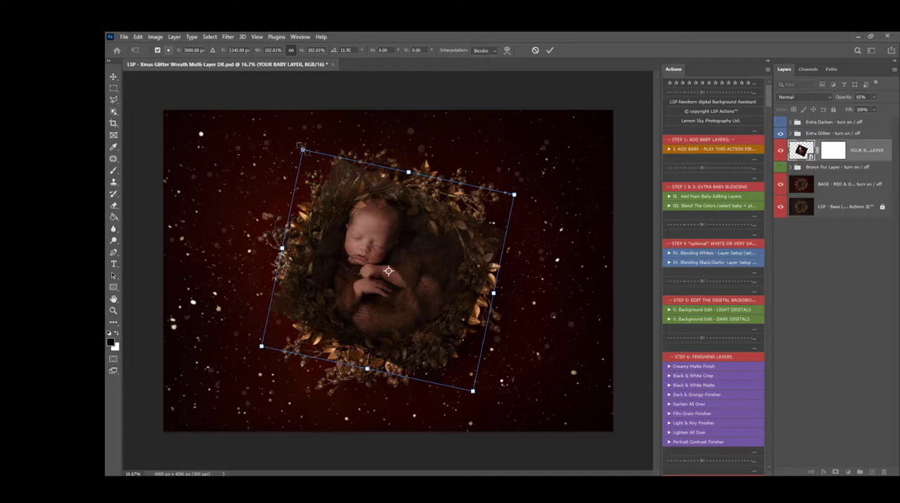
left_click_drag(302, 149, 295, 144)
left_click_drag(443, 301, 444, 294)
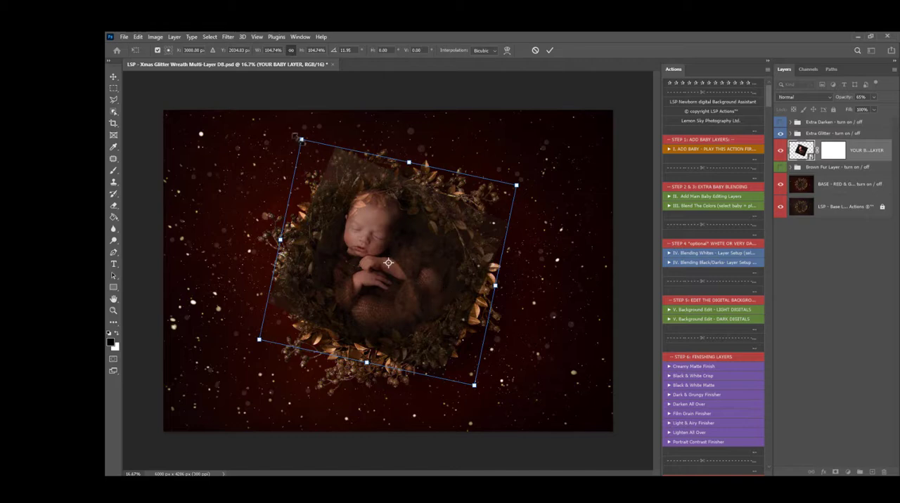
left_click_drag(296, 137, 295, 142)
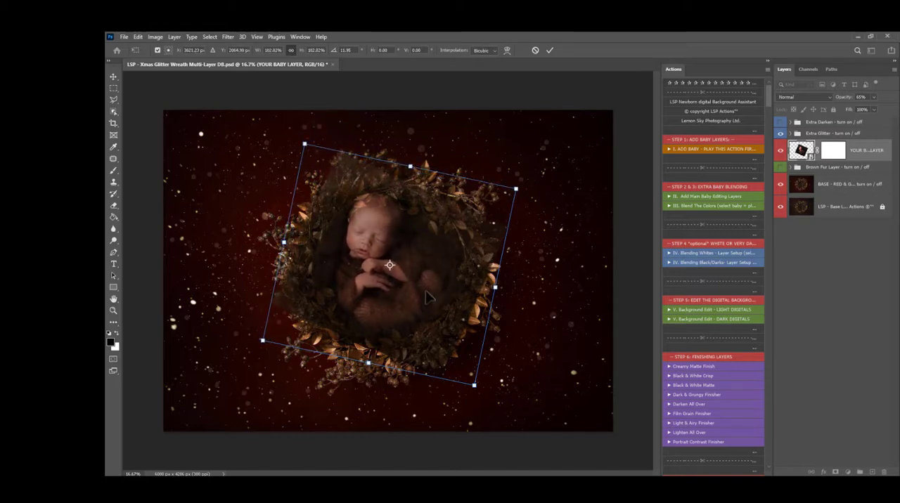
key("Return")
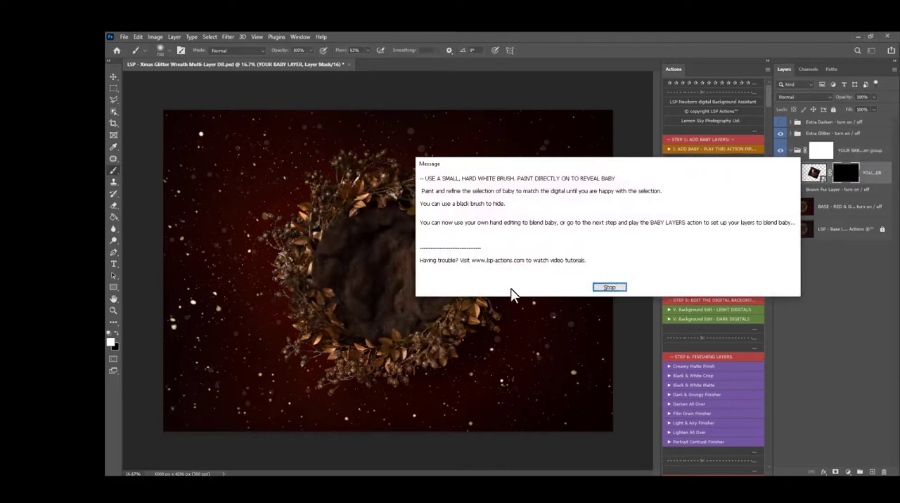
left_click(609, 287)
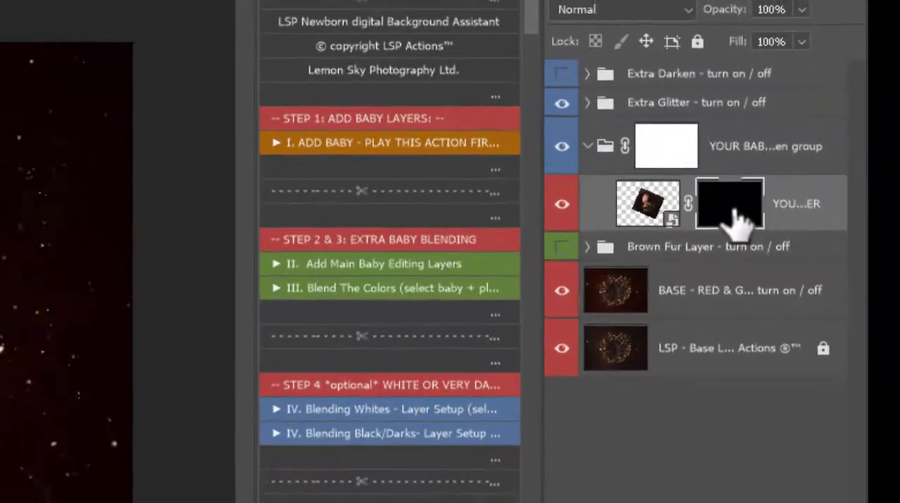
Step: Paint white on the baby layer's black mask to reveal the baby inside the wreath
left_click(641, 211)
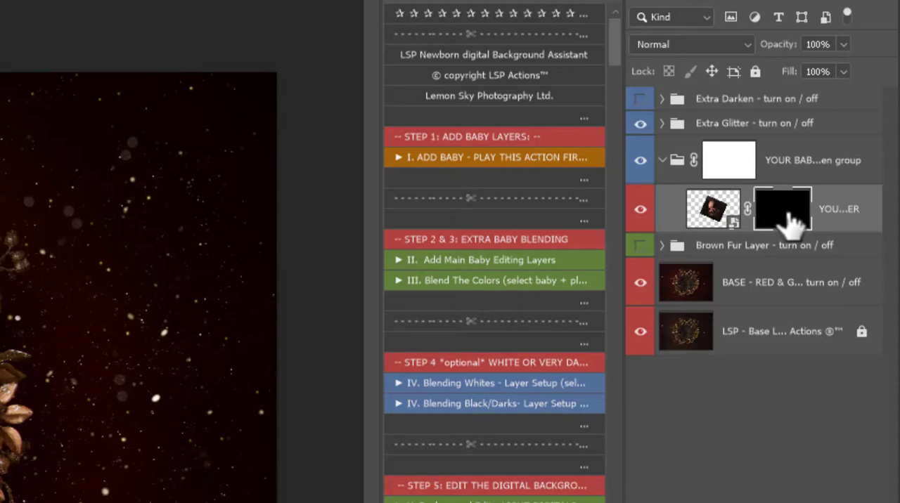
right_click(0, 403)
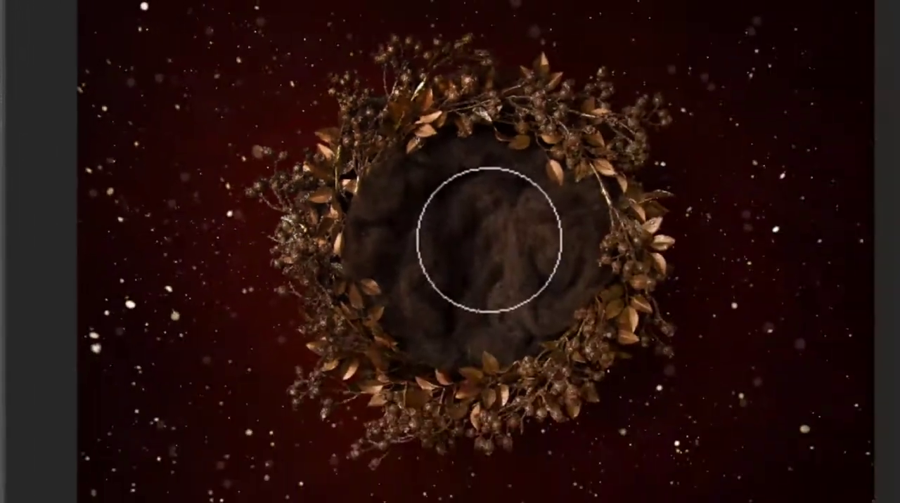
mouse_move(472, 233)
left_mouse_down()
mouse_move(613, 300)
mouse_move(431, 204)
mouse_move(428, 212)
mouse_move(443, 180)
mouse_move(432, 153)
mouse_move(446, 153)
mouse_move(423, 148)
mouse_move(429, 198)
mouse_move(464, 228)
mouse_move(470, 218)
mouse_move(515, 263)
mouse_move(511, 291)
mouse_move(457, 313)
mouse_move(426, 290)
mouse_move(412, 253)
mouse_move(410, 297)
mouse_move(432, 310)
mouse_move(393, 226)
mouse_move(404, 225)
mouse_move(426, 160)
mouse_move(444, 148)
left_mouse_up()
right_click(470, 234)
mouse_move(507, 267)
left_mouse_down()
mouse_move(493, 301)
mouse_move(508, 291)
mouse_move(506, 306)
mouse_move(432, 299)
mouse_move(412, 251)
mouse_move(412, 184)
mouse_move(442, 176)
mouse_move(433, 153)
mouse_move(430, 209)
left_mouse_up()
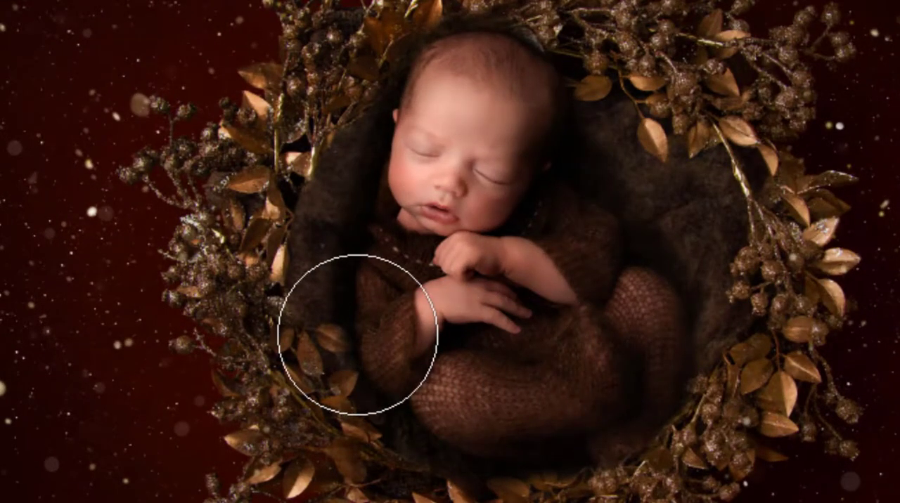
Step: Paint black with a smaller brush on the mask around the top of the baby's head, and nudge the baby slightly left
key("z")
left_click_drag(323, 162, 411, 228)
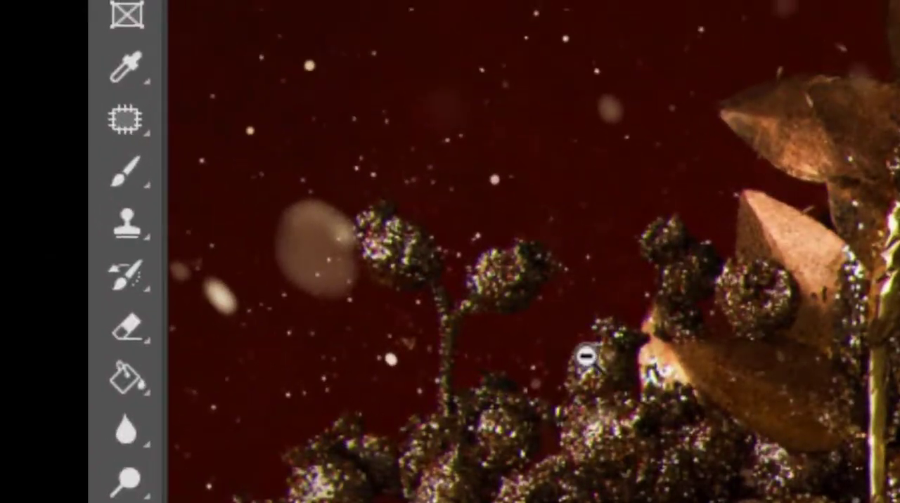
left_click(118, 183)
left_click(271, 176)
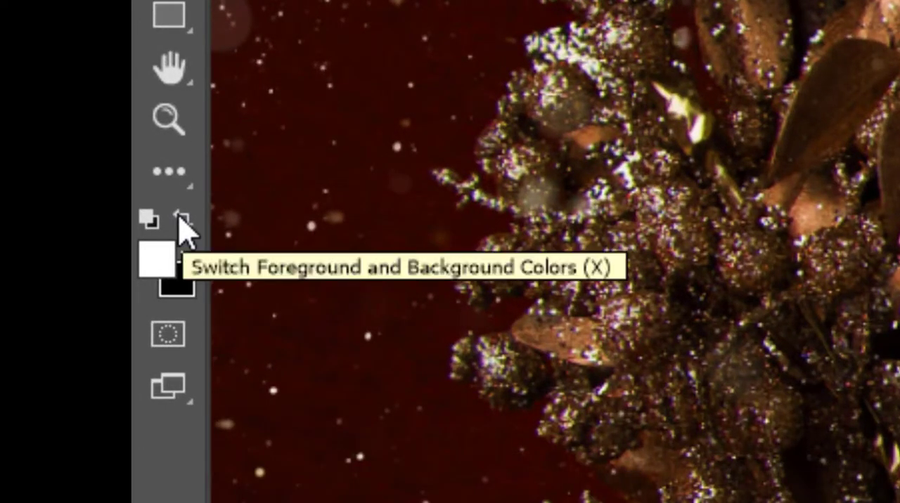
left_click(181, 220)
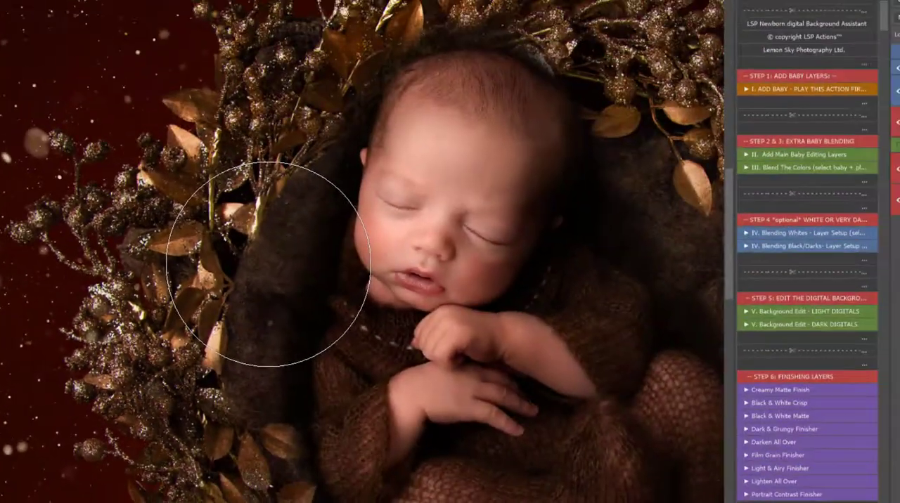
key("bracketleft")
key("bracketleft")
key("bracketleft")
key("bracketleft")
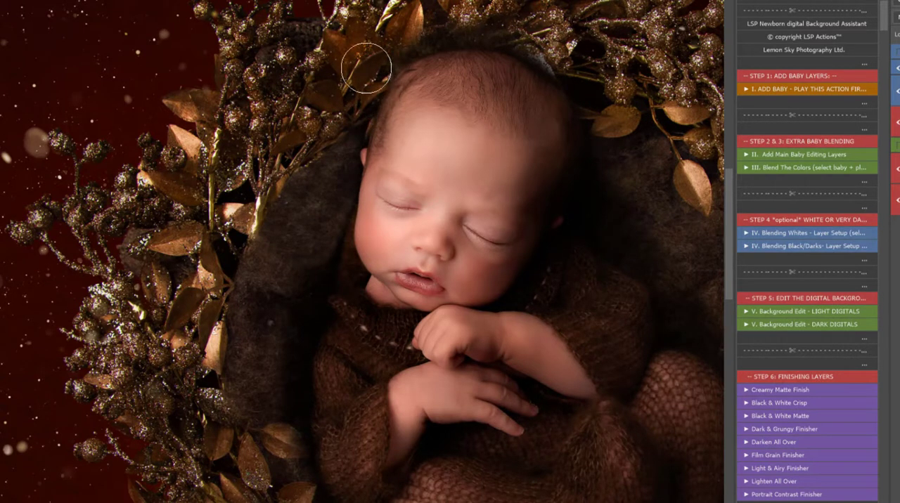
mouse_move(465, 23)
left_mouse_down()
mouse_move(568, 59)
mouse_move(593, 94)
mouse_move(607, 117)
mouse_move(606, 165)
mouse_move(591, 221)
mouse_move(622, 244)
mouse_move(629, 176)
left_mouse_up()
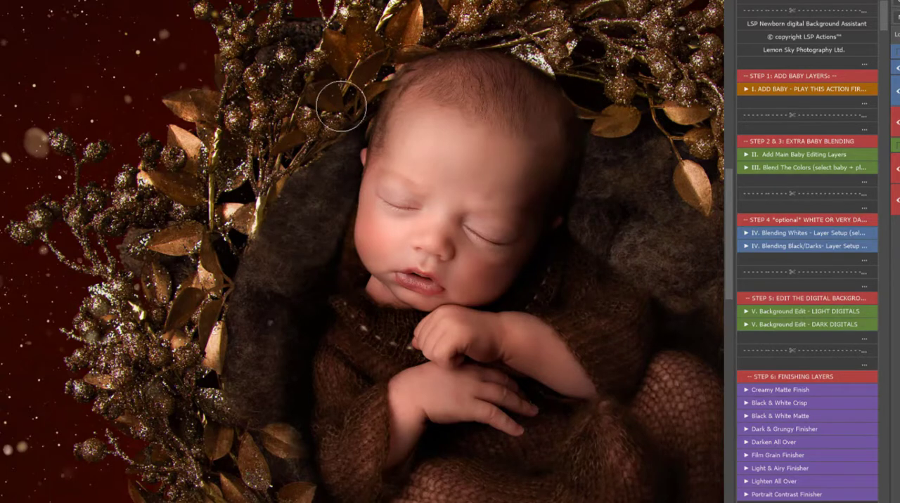
left_click_drag(524, 225, 517, 225)
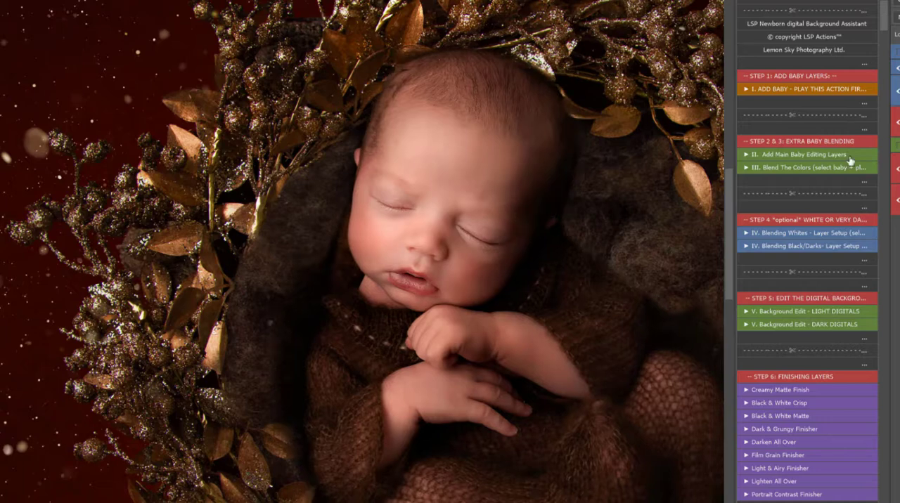
Step: Resize the brush and mask out the leftover dark photo background beside the baby's sleeve and lower cheek
scroll(317, 181, "down", 1)
scroll(297, 235, "down", 2)
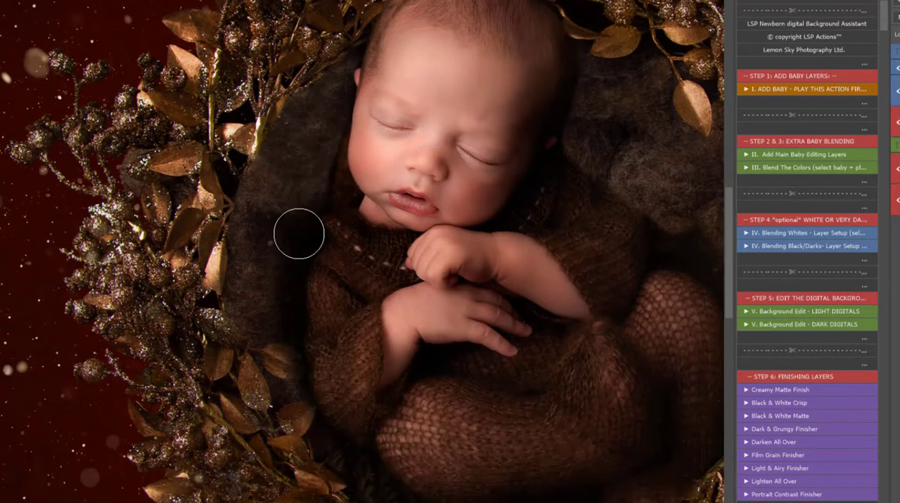
mouse_move(340, 181)
left_mouse_down()
mouse_move(391, 237)
mouse_move(400, 225)
left_mouse_up()
right_click(408, 181)
left_click_drag(494, 208, 497, 208)
left_click(376, 239)
left_click_drag(388, 228, 359, 163)
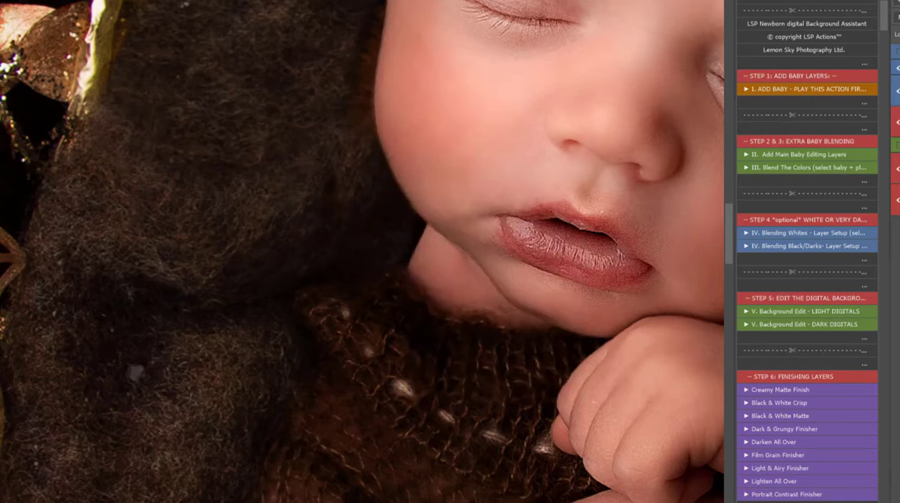
Step: Refine the mask edge along the baby's cheek up to the ear with a resized brush
scroll(683, 159, "up", 3)
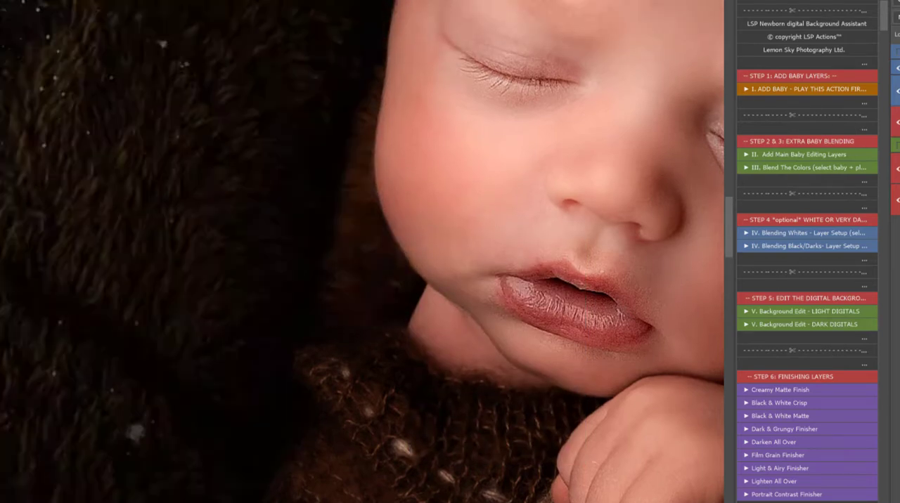
scroll(351, 127, "up", 2)
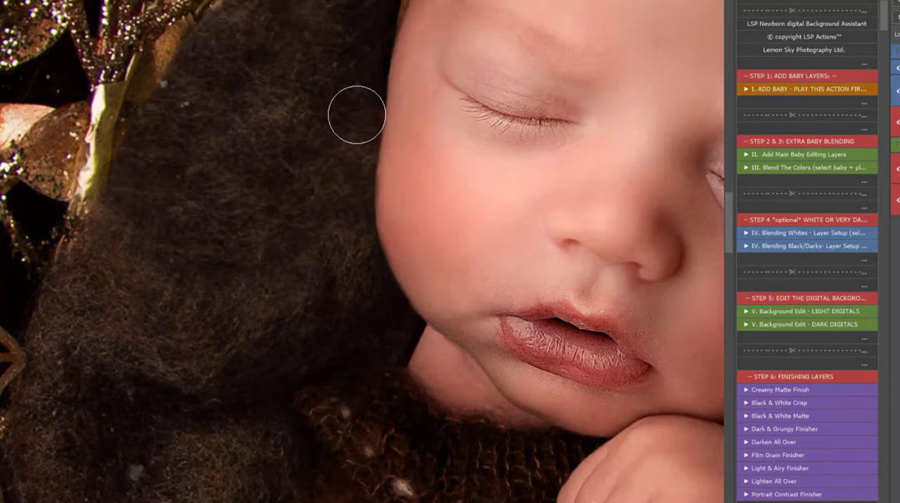
left_click(406, 189, "alt")
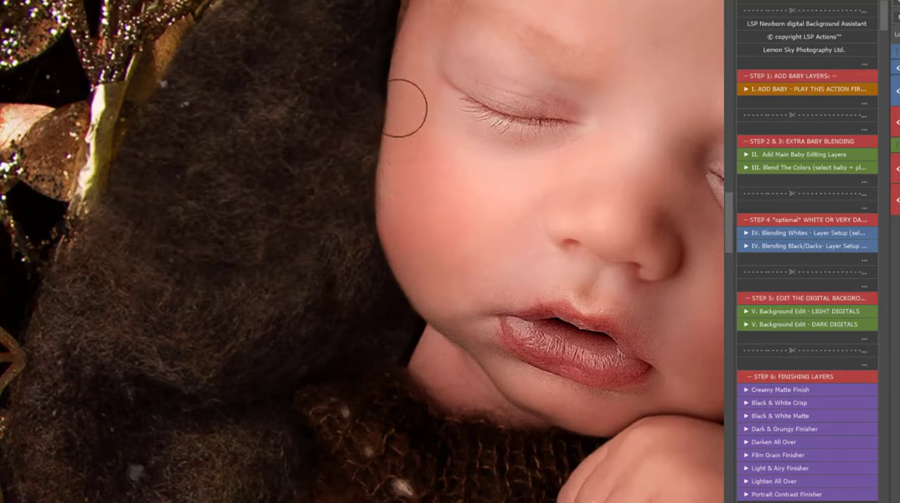
scroll(351, 120, "up", 4)
scroll(379, 99, "up", 4)
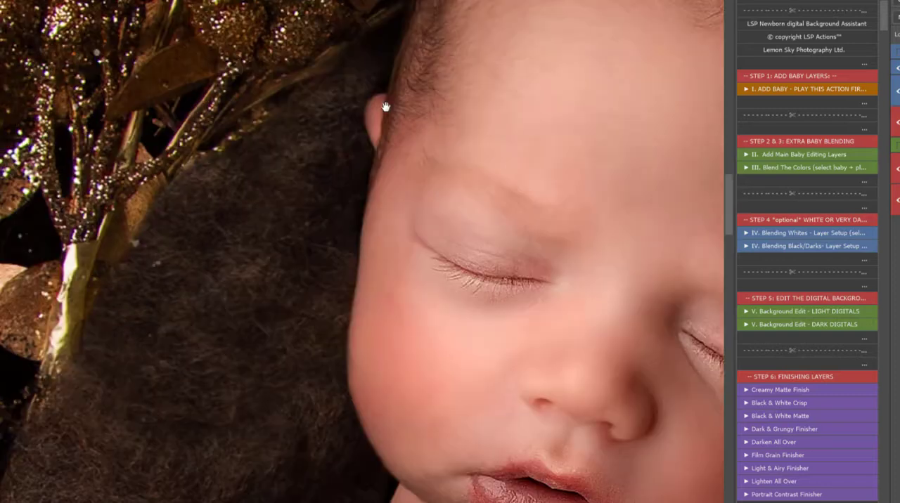
right_click(388, 107)
left_click(355, 97)
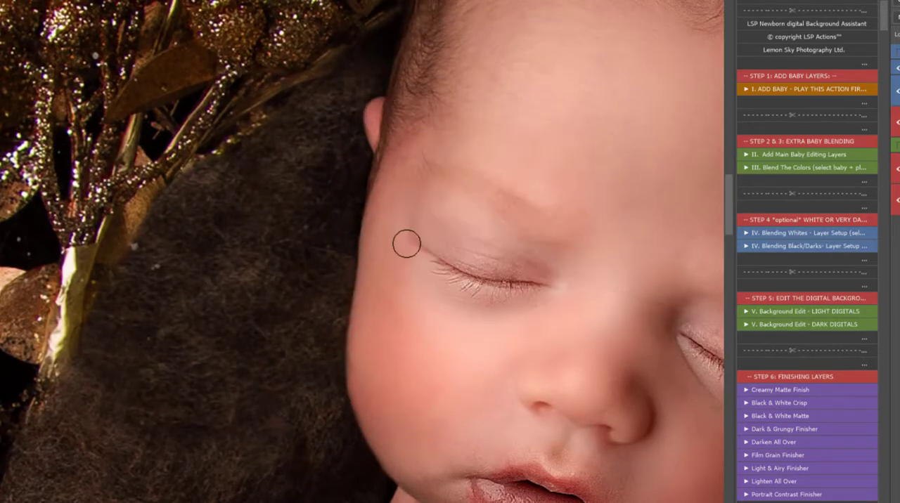
Step: Resize the brush and mask out the photo background beside the outfit's collar and sleeve, down towards the wreath's lower leaves
scroll(406, 244, "down", 10)
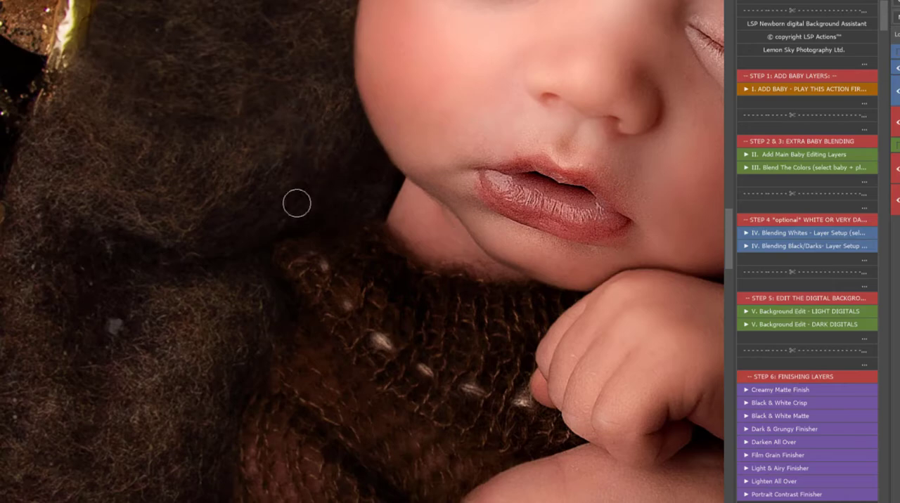
scroll(296, 203, "down", 5)
right_click(348, 256)
mouse_move(266, 292)
left_mouse_down()
mouse_move(263, 359)
mouse_move(293, 425)
mouse_move(268, 358)
mouse_move(322, 400)
mouse_move(271, 295)
mouse_move(350, 385)
mouse_move(293, 336)
left_mouse_up()
left_click_drag(400, 280, 203, 139)
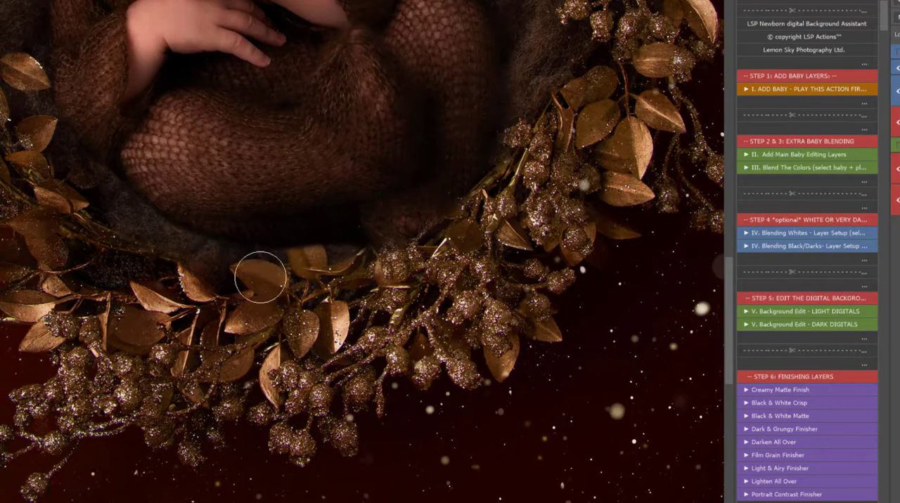
Step: Mask out the photo background over the wreath leaves below the baby's legs with a 32 px brush at 69% hardness
scroll(434, 233, "up", 2)
right_click(452, 224)
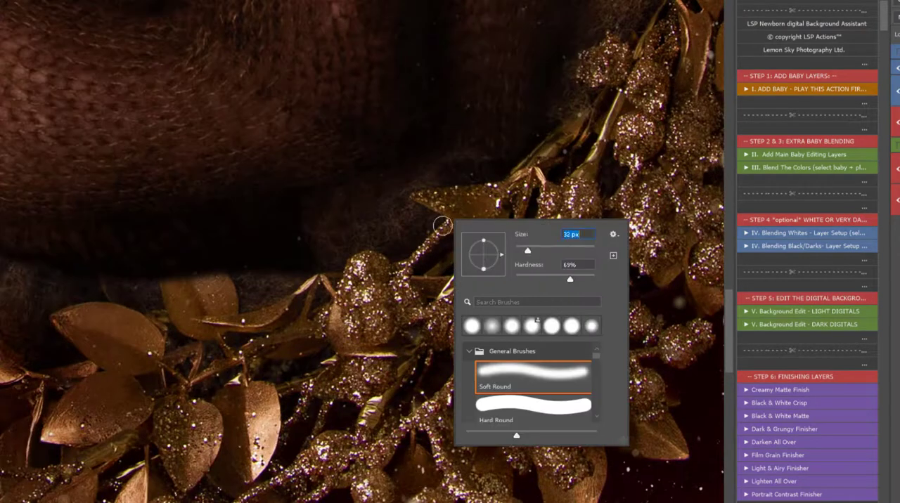
key("Return")
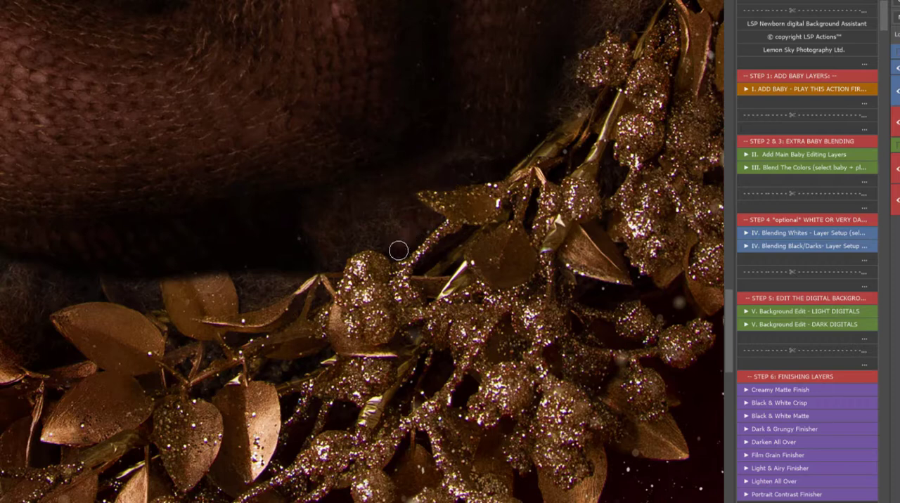
left_click_drag(425, 199, 367, 344)
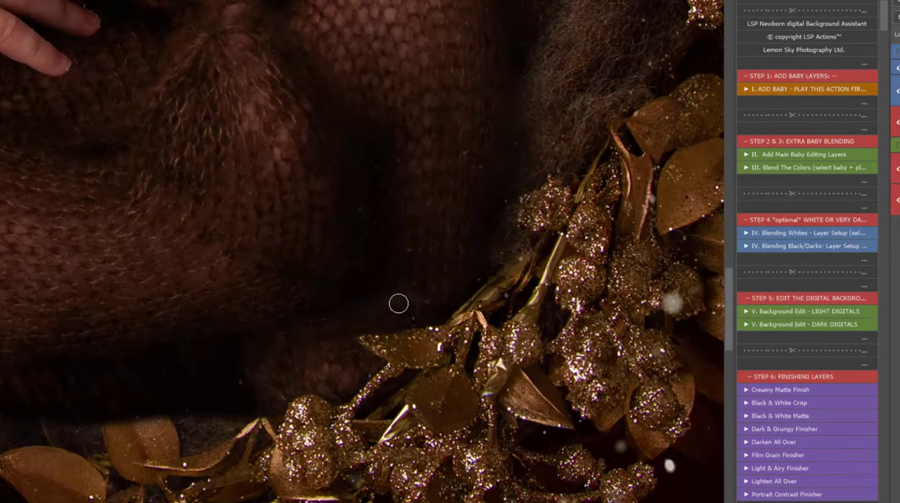
Step: Enlarge the brush and mask out the dark photo background along the outer side of the baby's bent leg
right_click(398, 299)
left_click_drag(513, 296, 524, 294)
left_click(389, 269)
left_click_drag(421, 170, 401, 412)
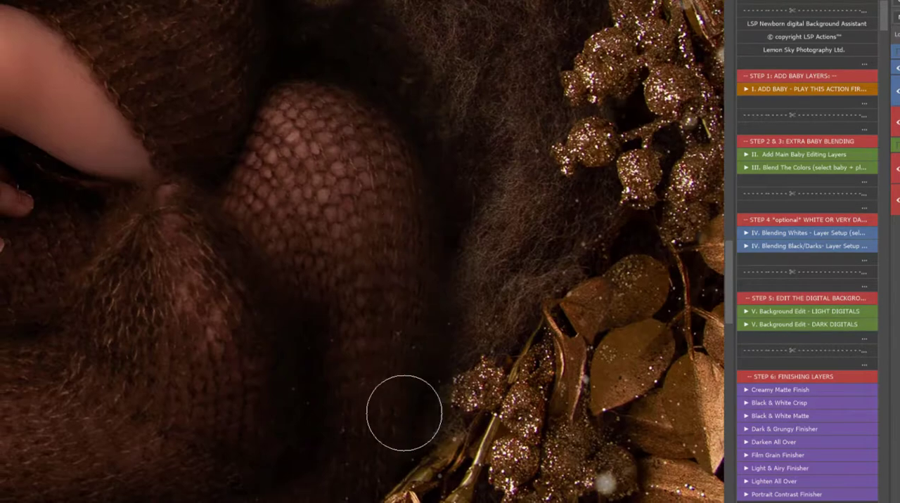
left_click_drag(485, 177, 527, 388)
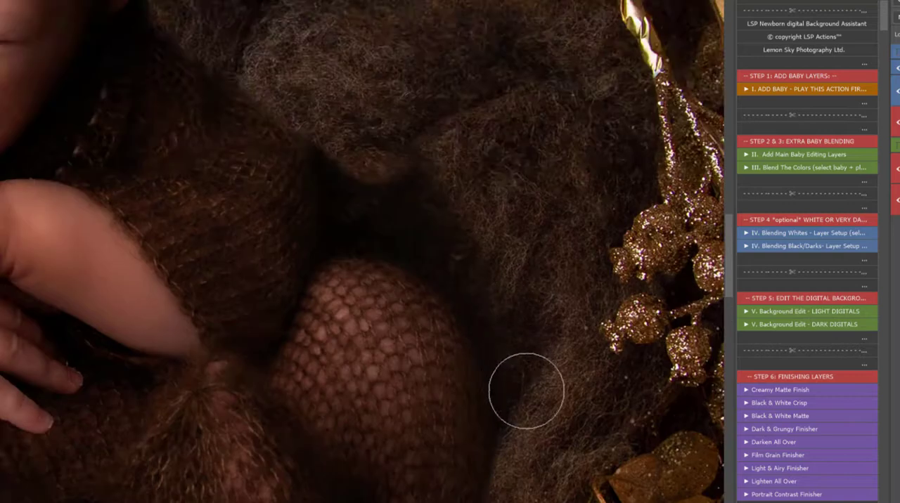
Step: Set the brush size to 62 px and mask out the dark background between the baby's sleeve and knee
right_click(432, 265)
left_click_drag(544, 284, 535, 284)
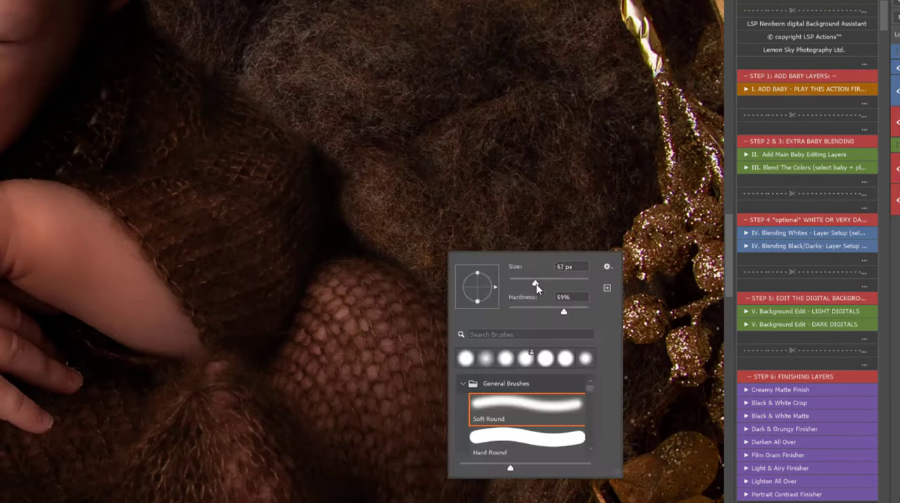
left_click_drag(355, 233, 340, 132)
left_click_drag(398, 157, 500, 164)
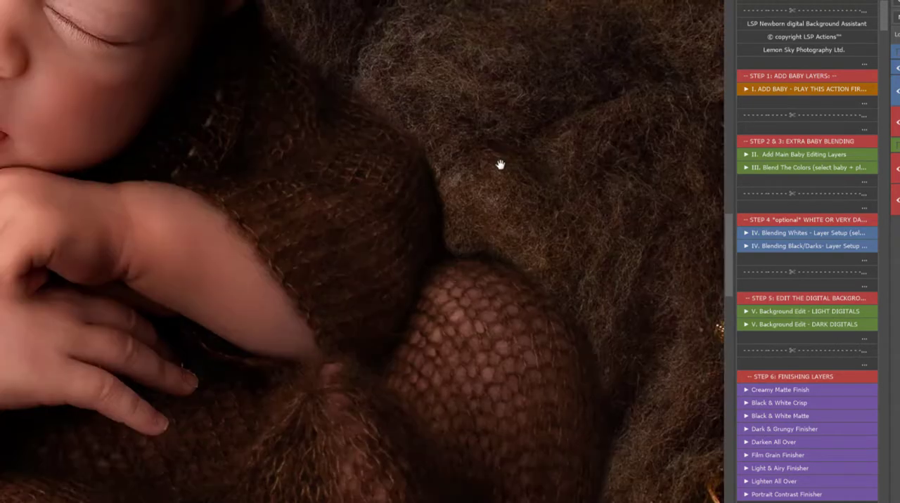
Step: Adjust the brush and refine the mask along the top of the knee, the outer leg and the upper sleeve
right_click(463, 208)
left_click(452, 180)
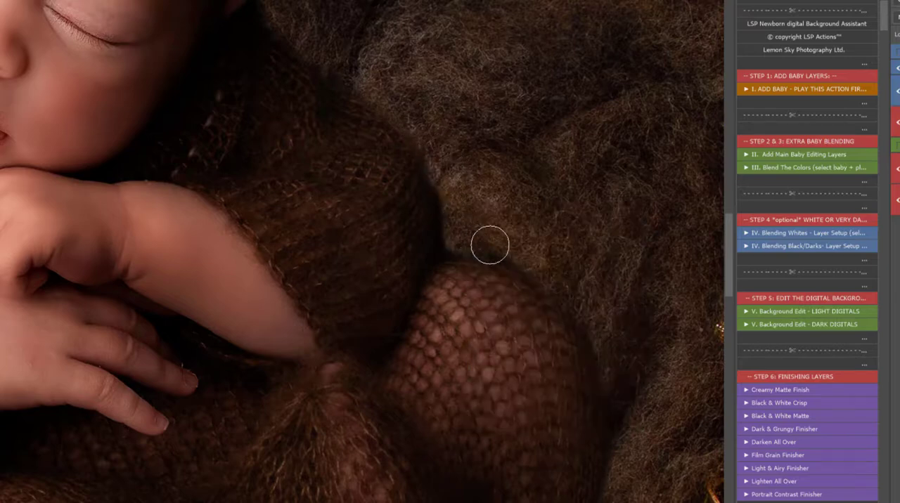
mouse_move(490, 246)
left_mouse_down()
mouse_move(547, 271)
mouse_move(589, 325)
left_mouse_up()
left_click_drag(415, 116, 520, 237)
mouse_move(364, 130)
left_mouse_down()
mouse_move(395, 78)
mouse_move(439, 277)
left_mouse_up()
Step: Mask out the leftover background beside the lower sleeve and leg near the wreath leaves, and check the whole composite
left_click(440, 265, "alt")
left_click(440, 265, "alt")
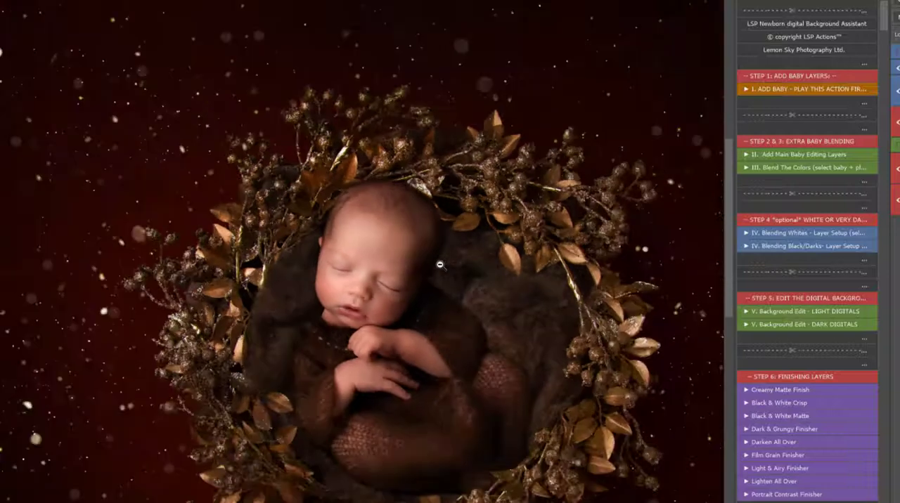
left_click(440, 265, "alt")
left_click_drag(324, 419, 360, 433)
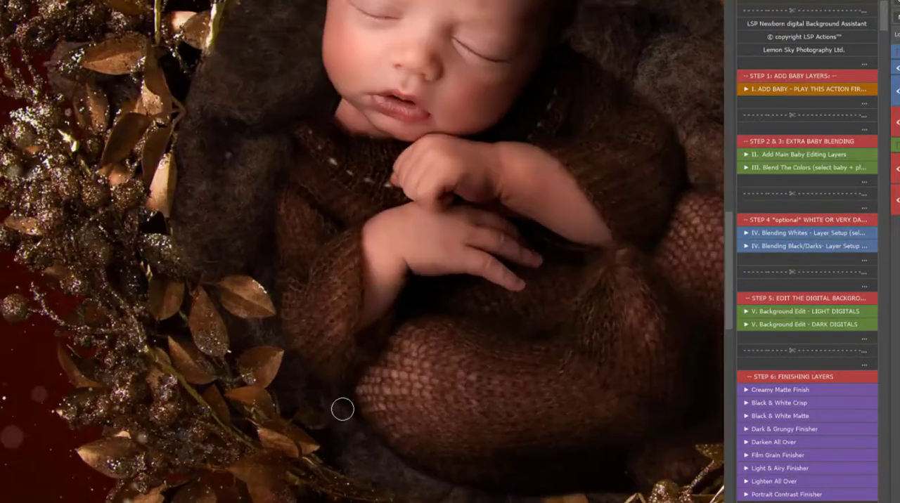
left_click(389, 329, "alt")
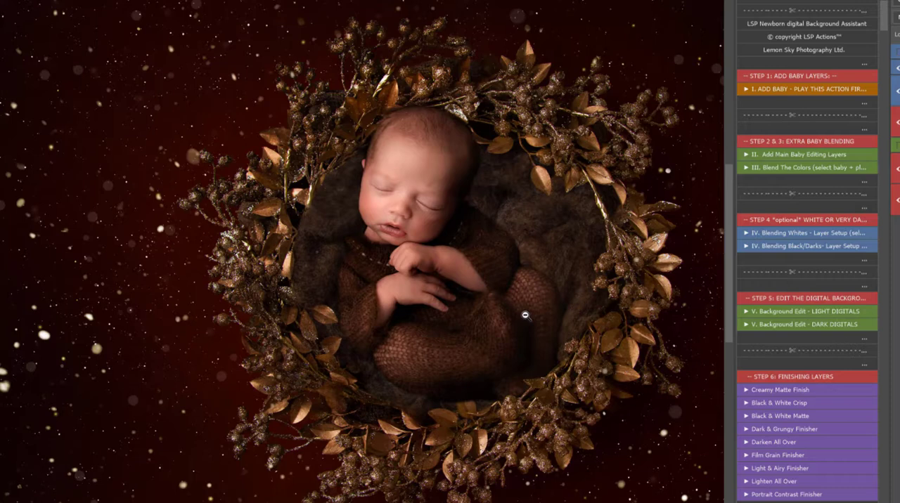
left_click(563, 313, "alt")
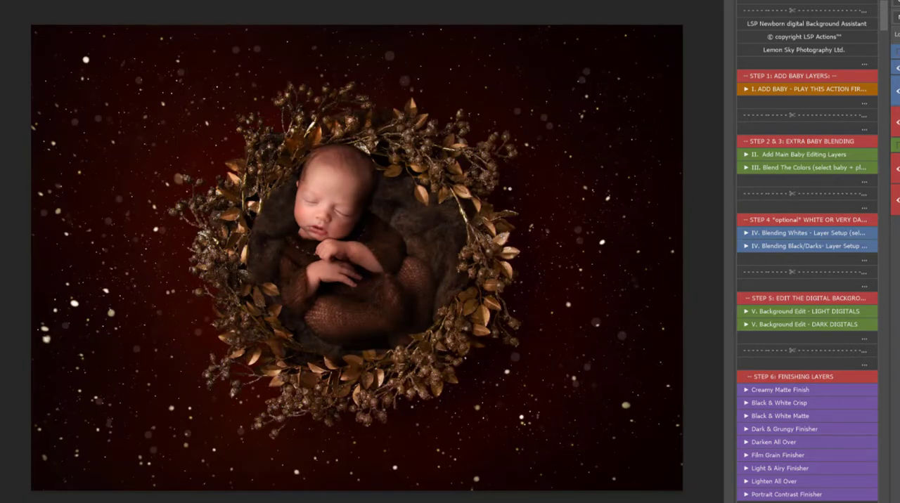
key("ctrl+t")
left_click_drag(573, 243, 572, 198)
key("ctrl+z")
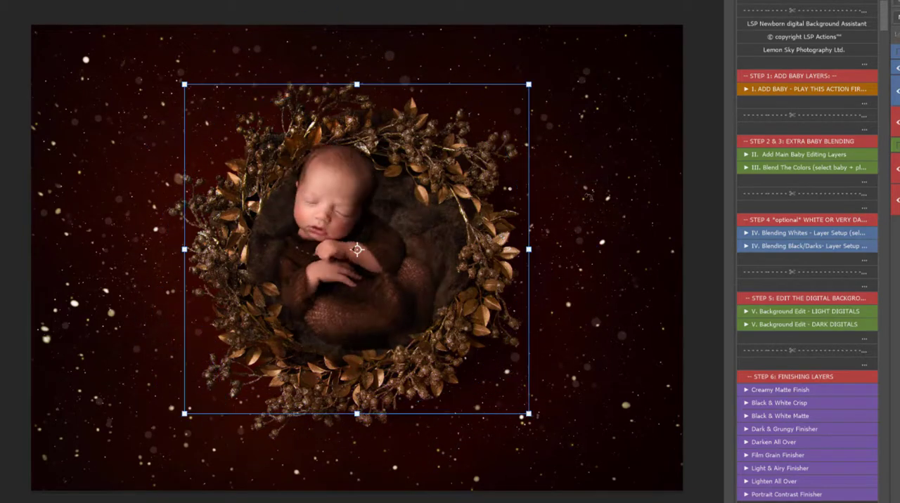
key("Escape")
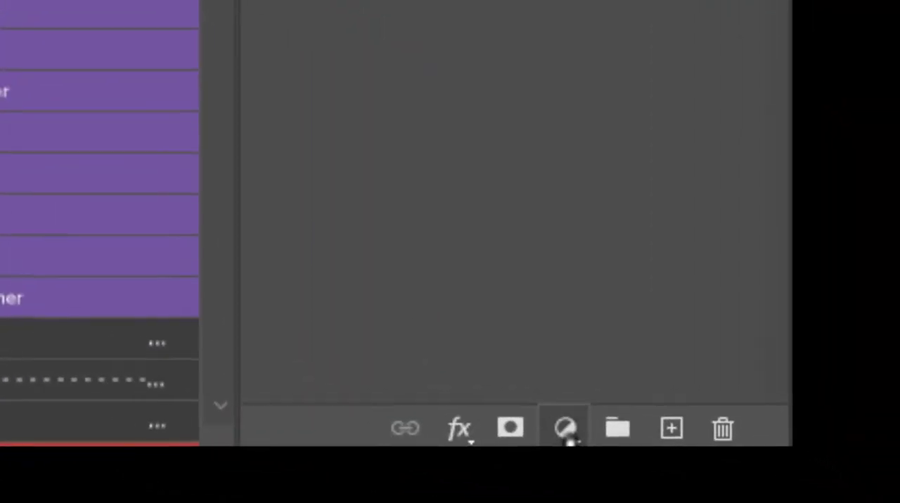
Step: Select the baby layer and run the "II. Add Main Baby Editing Layers" action on it
left_click(560, 425)
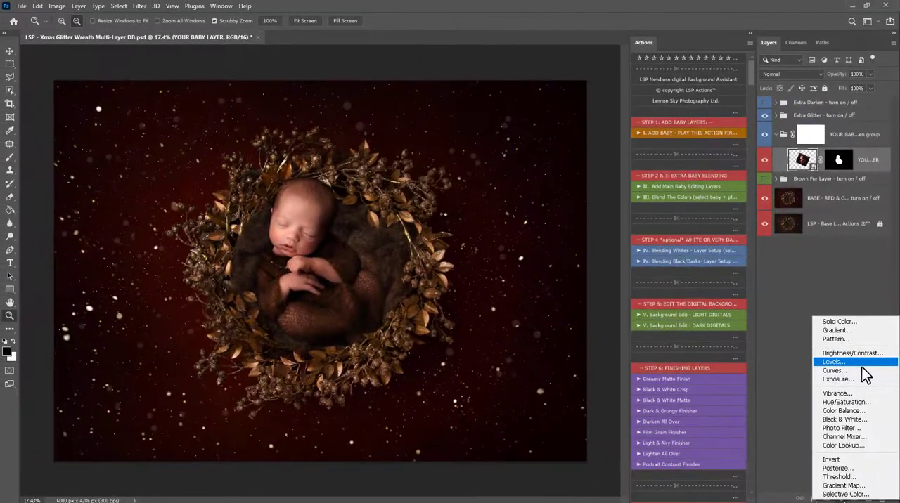
left_click(802, 161)
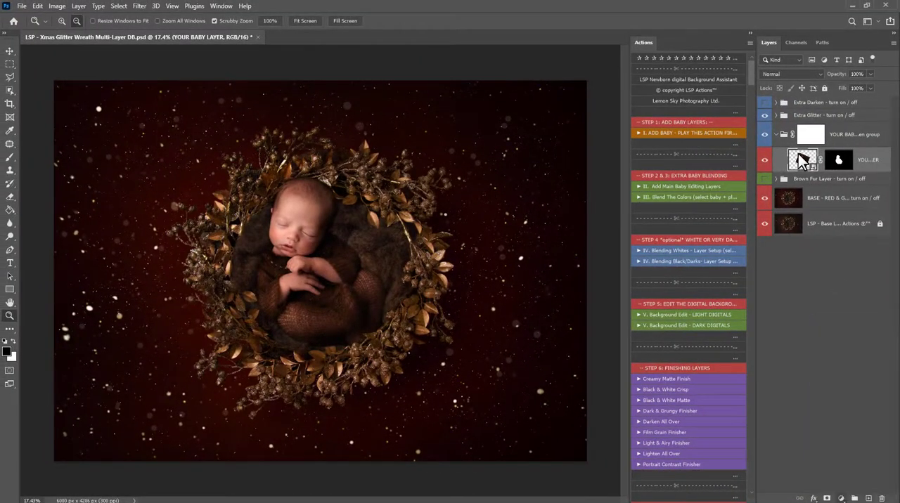
left_click(694, 187)
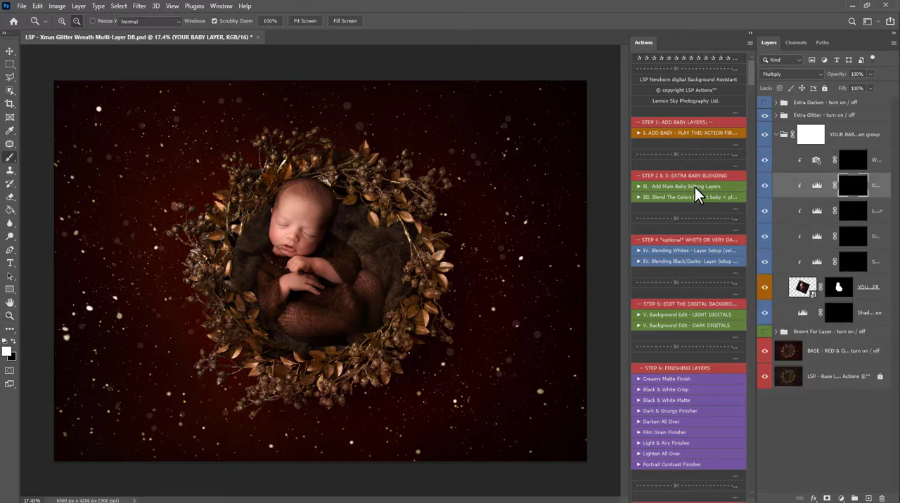
left_click(534, 257)
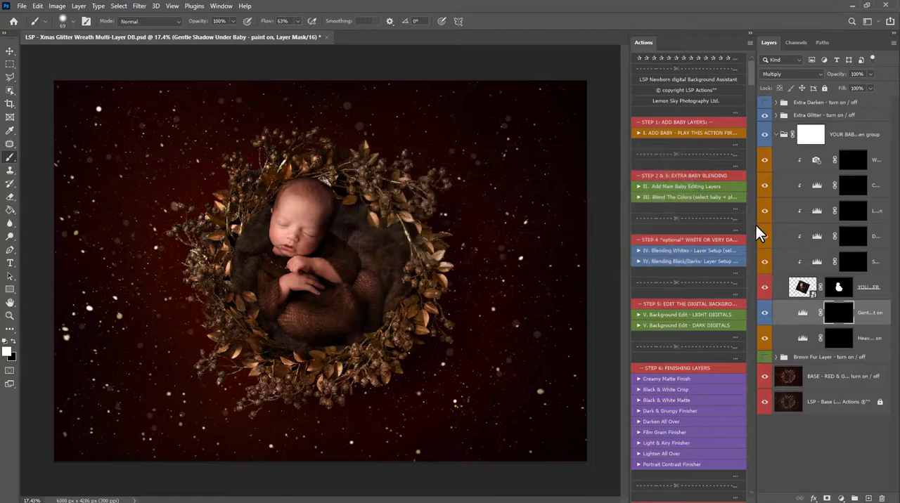
Step: Set up a soft brush with 28% flow, 171 px size and 0% hardness for the Gentle Shadow Under Baby mask
left_click_drag(755, 225, 698, 217)
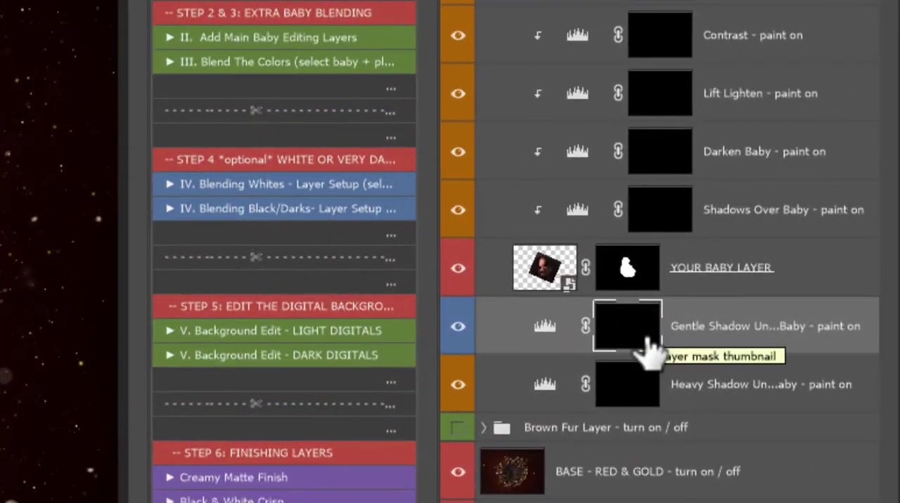
key("b")
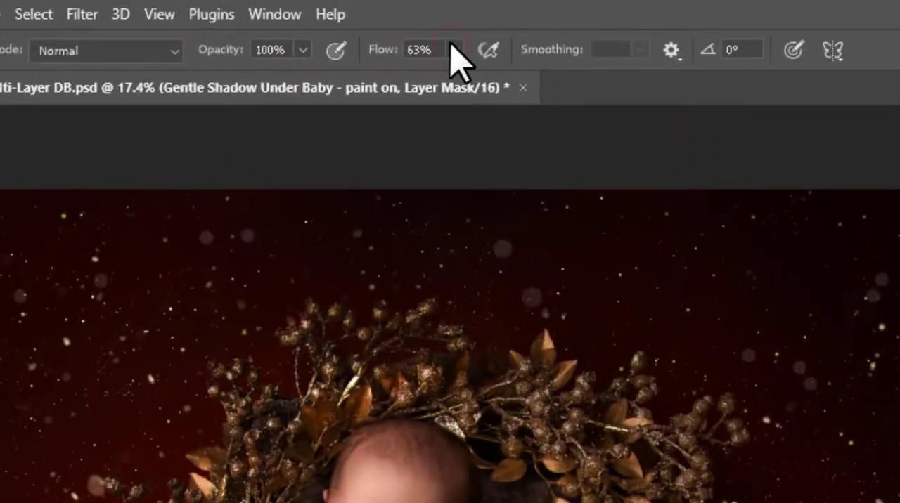
mouse_move(454, 49)
left_mouse_down()
mouse_move(447, 83)
mouse_move(415, 84)
left_mouse_up()
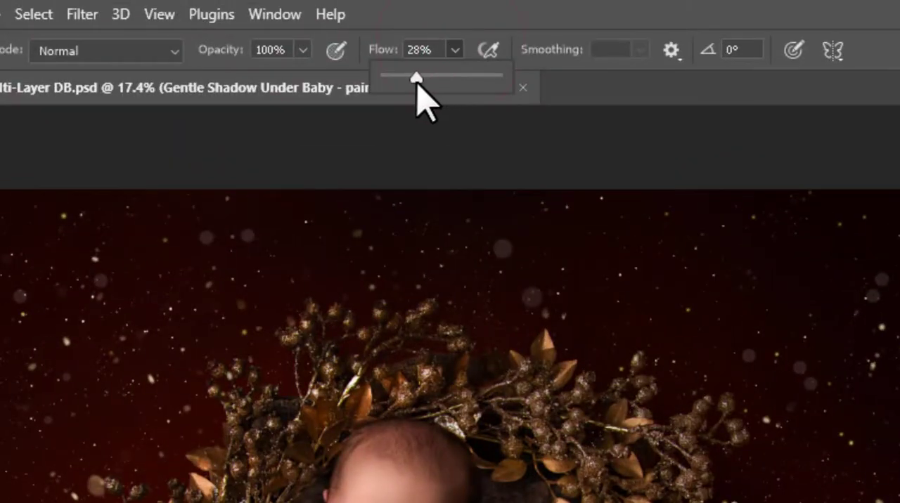
right_click(556, 281)
left_click_drag(734, 340, 797, 382)
left_click_drag(741, 395, 472, 347)
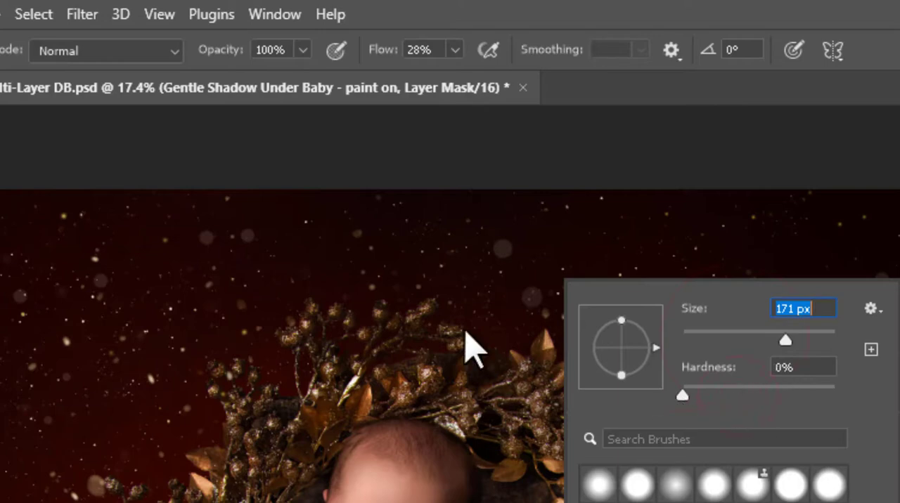
Step: Readjust the brush flow and paint the gentle and heavy shadows under the baby around its body and legs
left_click(454, 49)
left_click_drag(457, 73, 461, 74)
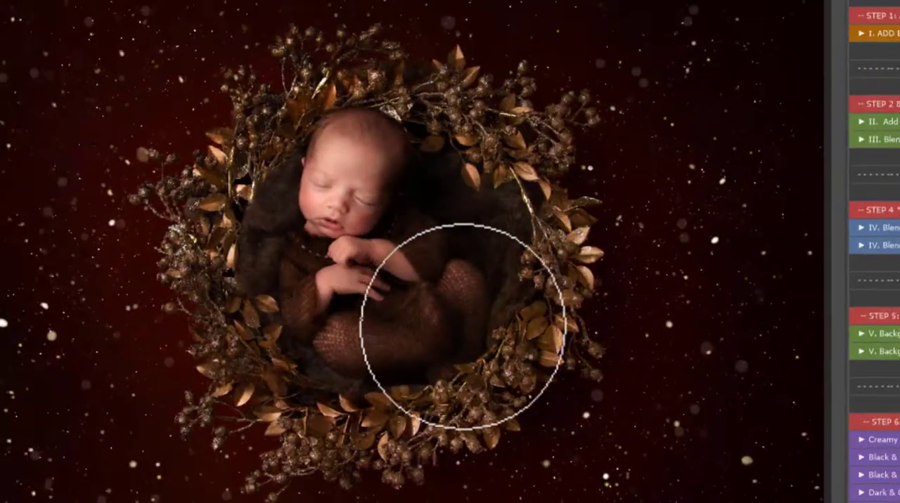
mouse_move(464, 326)
left_mouse_down()
mouse_move(493, 317)
mouse_move(430, 365)
mouse_move(284, 295)
mouse_move(344, 172)
mouse_move(404, 133)
mouse_move(432, 293)
mouse_move(456, 345)
left_mouse_up()
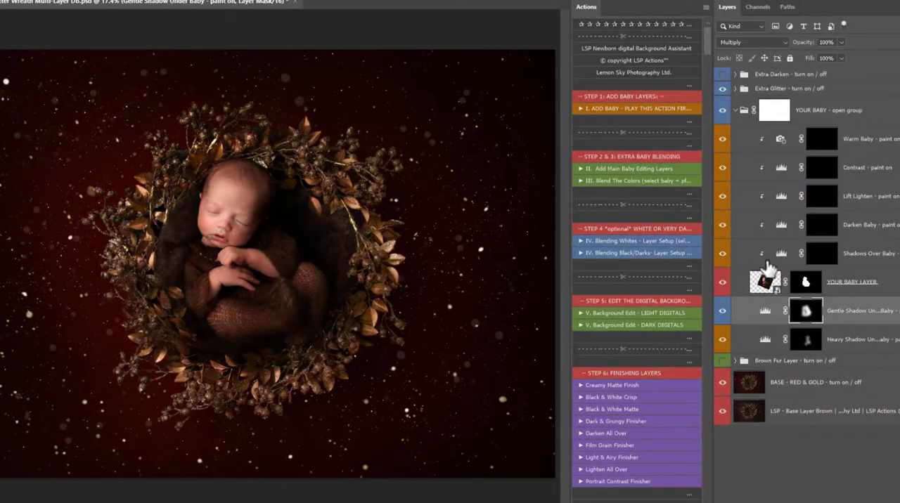
Step: Paint on the Shadows Over Baby mask to darken the baby's shaded side, back, legs and head edge
left_click(829, 259)
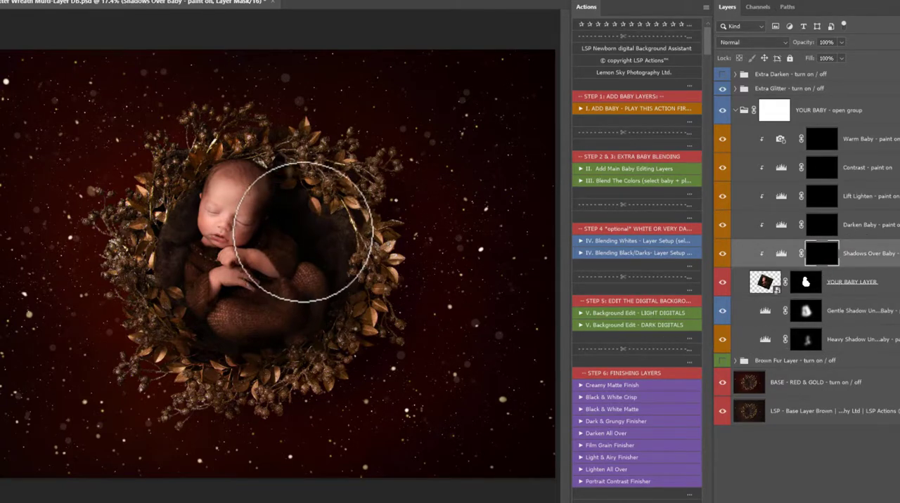
mouse_move(302, 232)
left_mouse_down()
mouse_move(321, 211)
mouse_move(328, 220)
left_mouse_up()
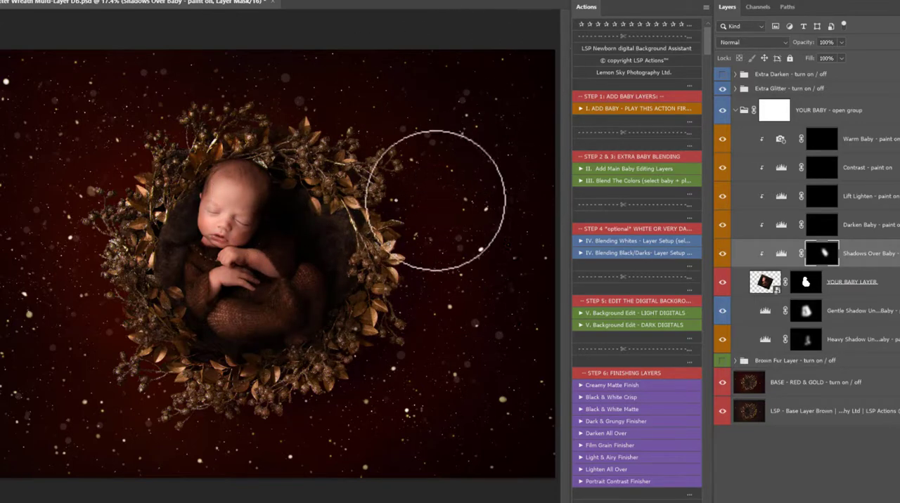
left_click_drag(435, 200, 464, 284)
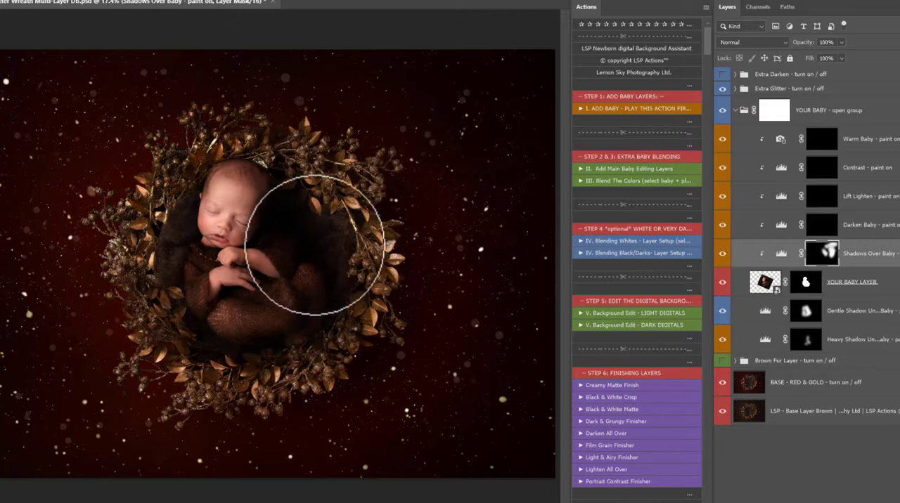
mouse_move(317, 255)
left_mouse_down()
mouse_move(294, 346)
mouse_move(267, 352)
mouse_move(295, 353)
mouse_move(320, 325)
mouse_move(241, 307)
left_mouse_up()
left_click_drag(243, 170, 239, 155)
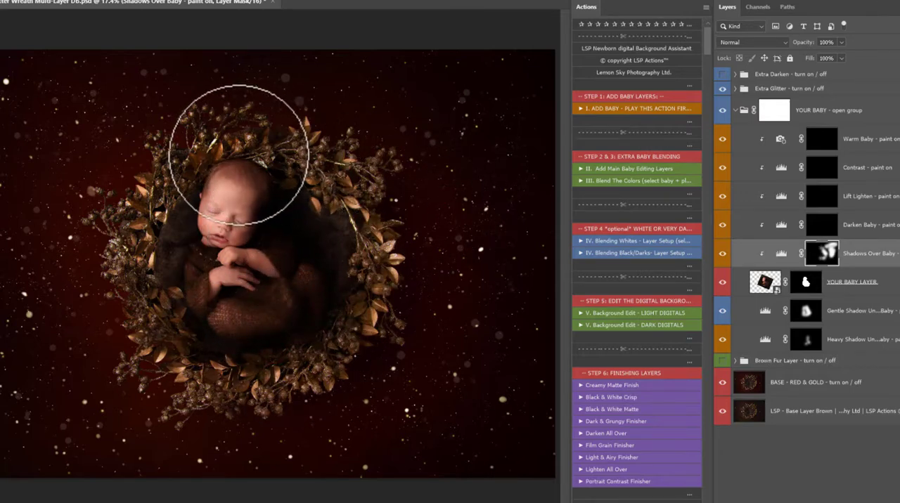
left_click_drag(282, 259, 239, 325)
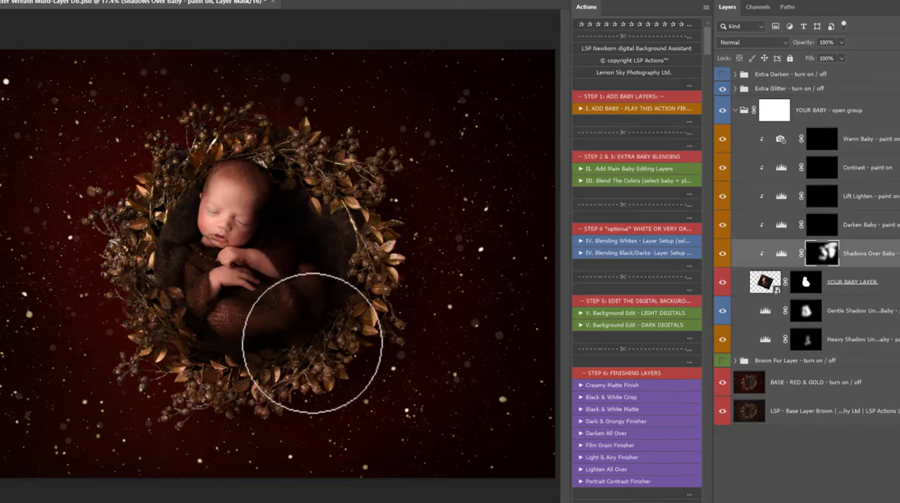
Step: Extend the Gentle Shadow Under Baby mask around the baby, resizing the brush to darken the area between the legs and the wreath leaves
left_click(806, 311)
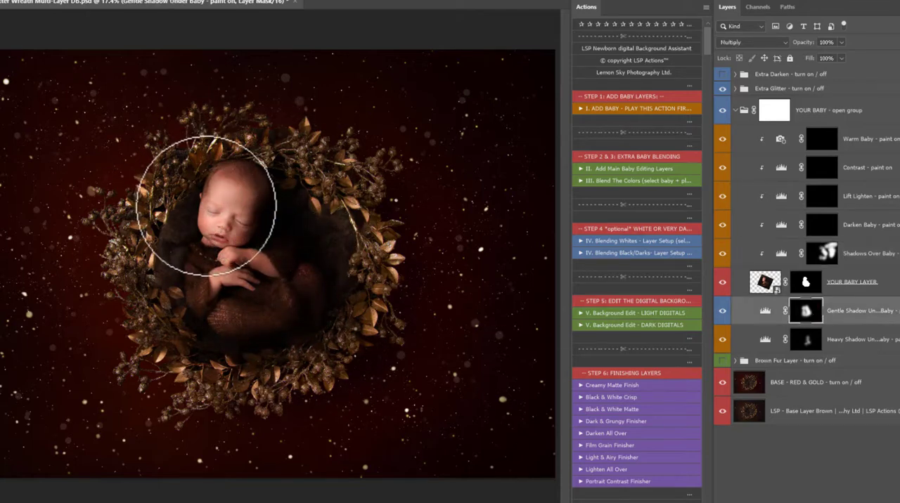
mouse_move(215, 208)
left_mouse_down()
mouse_move(192, 282)
mouse_move(224, 319)
mouse_move(304, 334)
left_mouse_up()
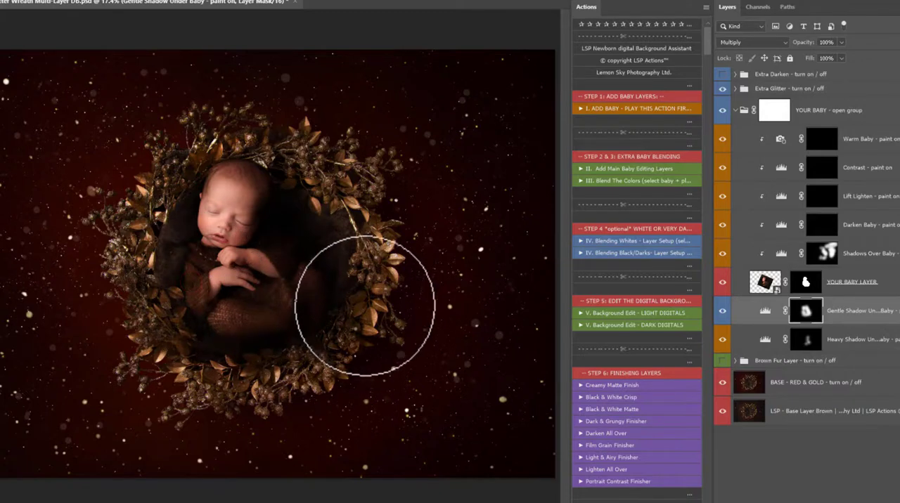
key("ctrl+minus")
right_click(307, 357)
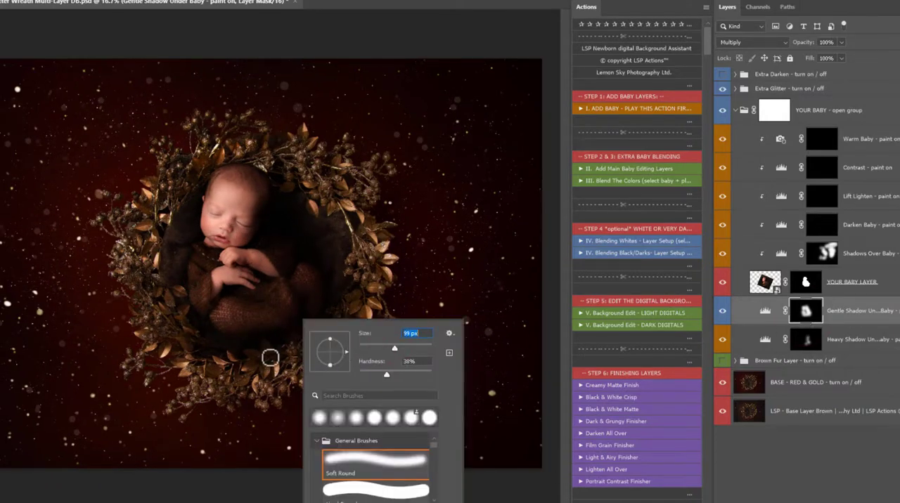
key("Escape")
scroll(271, 357, "up", 5)
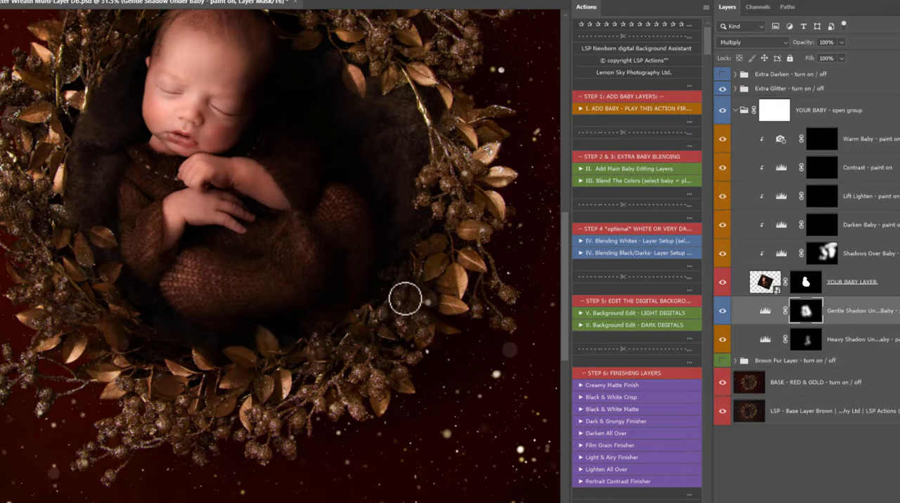
right_click(408, 309)
mouse_move(446, 310)
left_mouse_down()
mouse_move(418, 317)
mouse_move(410, 337)
mouse_move(403, 294)
mouse_move(444, 306)
left_mouse_up()
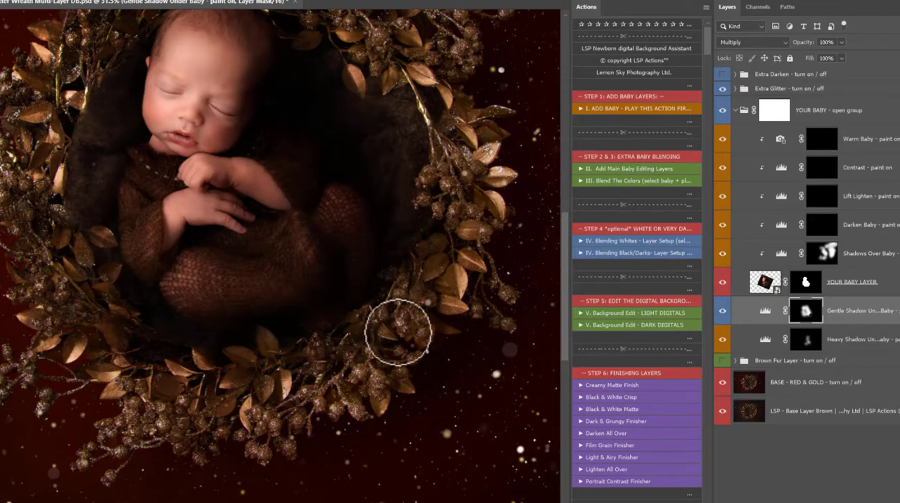
left_click(341, 340, "alt")
left_click(341, 341, "alt")
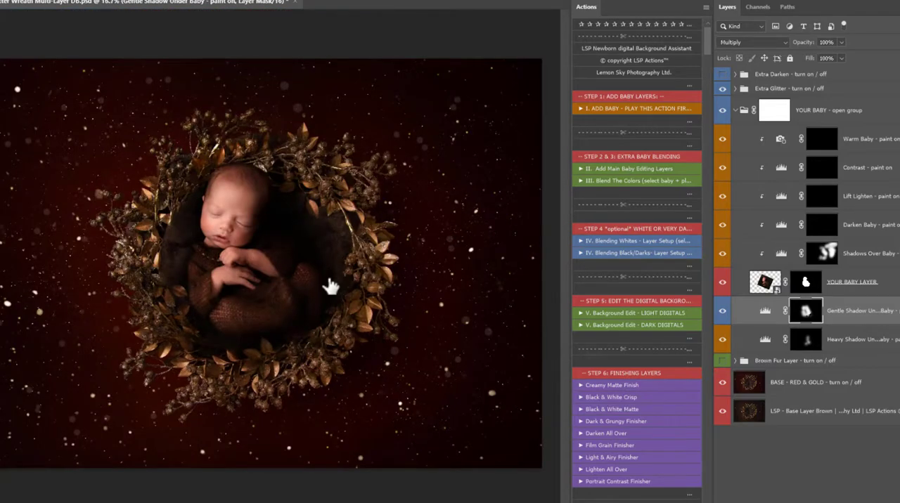
Step: Compare the composite with the YOUR BABY group hidden, the Brown Fur Layer on, and the RED & GOLD base off
left_click(722, 111)
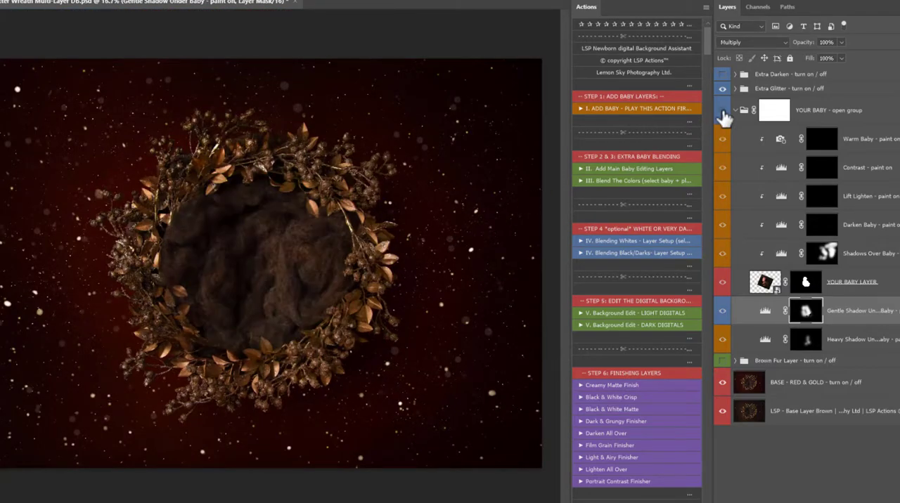
left_click(723, 112)
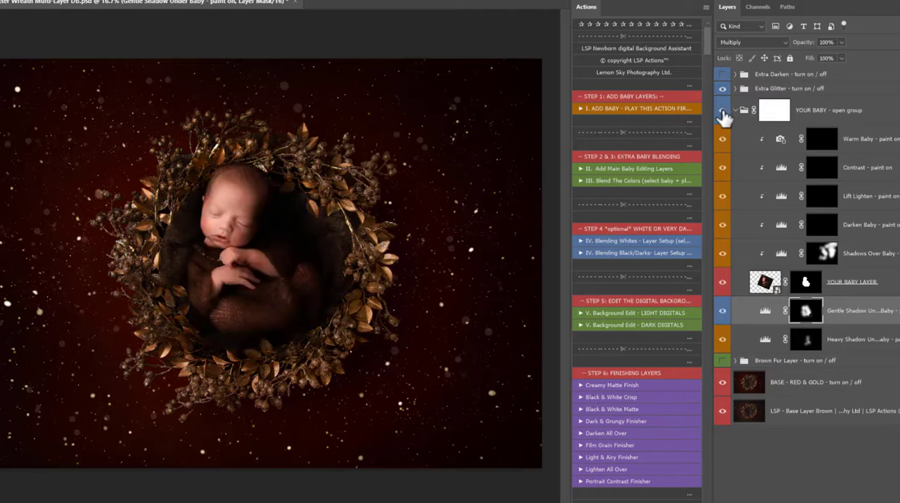
left_click(723, 362)
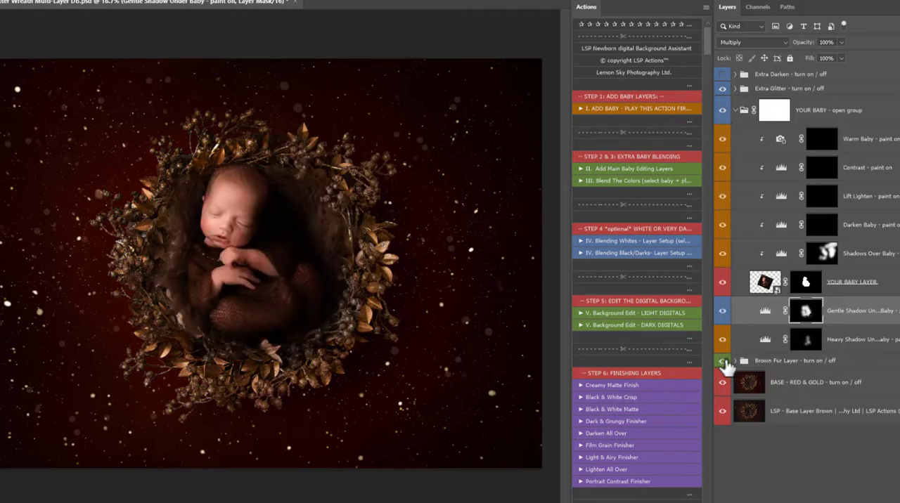
left_click(723, 383)
left_click(722, 362)
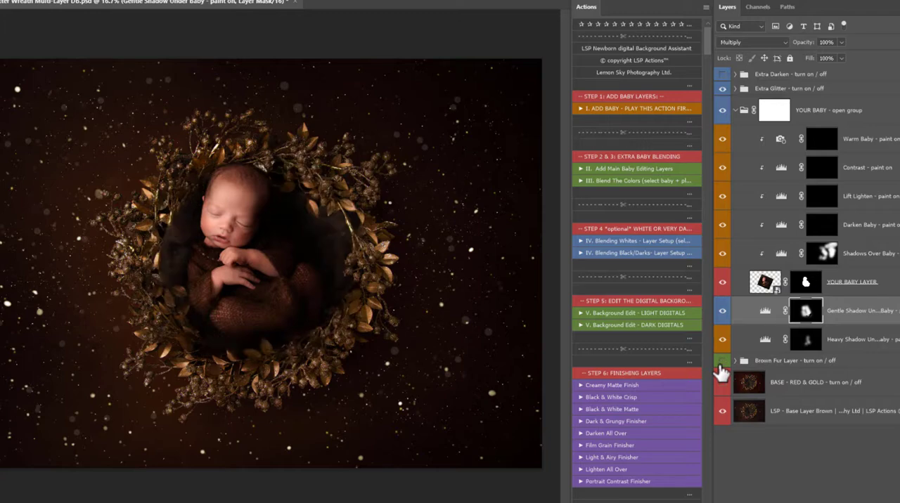
scroll(241, 271, "up", 3)
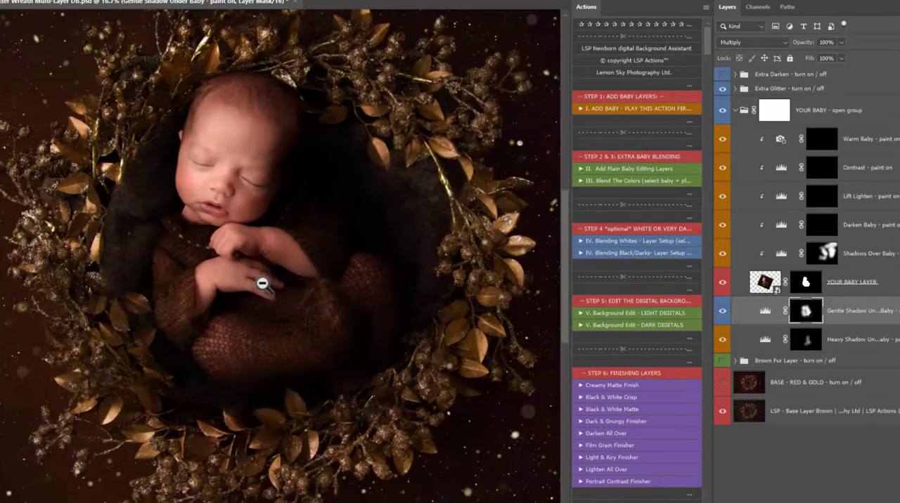
scroll(377, 333, "down", 3)
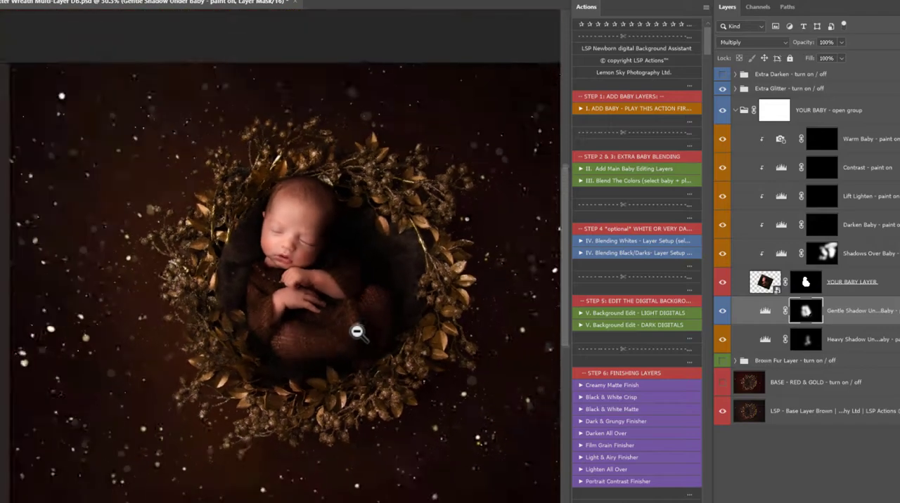
scroll(283, 357, "down", 1)
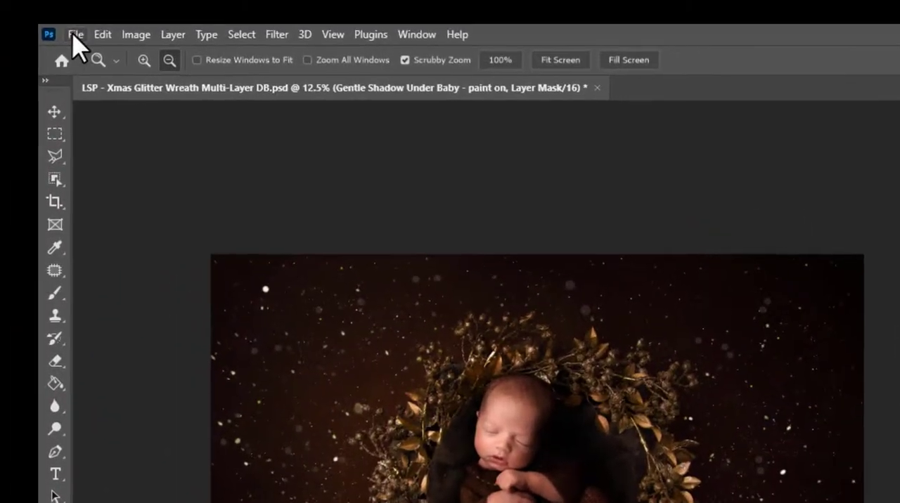
left_click(75, 35)
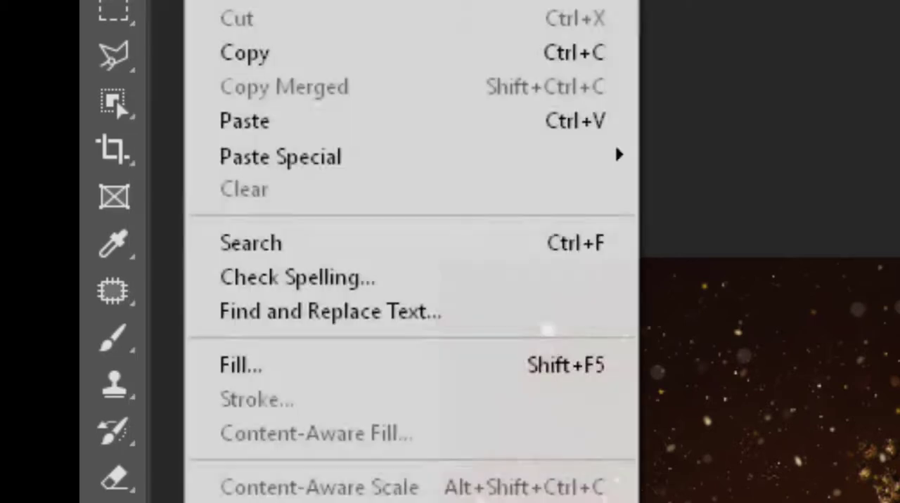
left_click(162, 0)
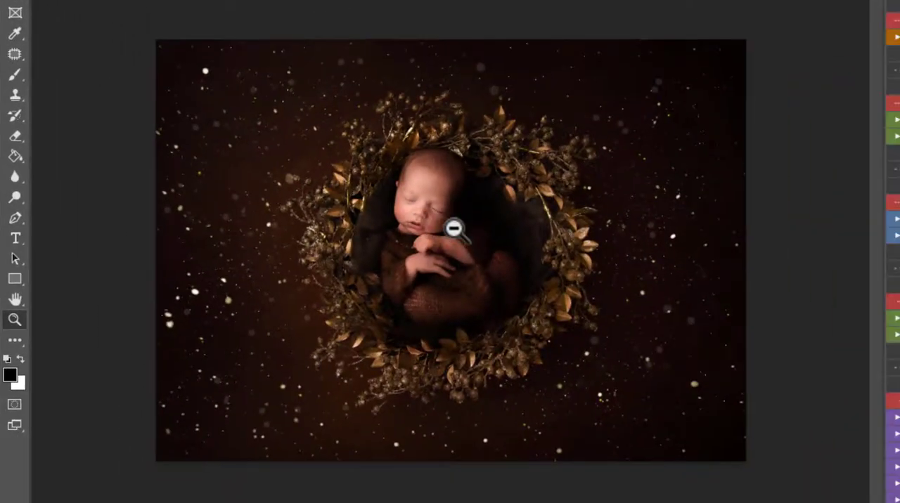
Step: Turn the RED & GOLD base back on and run the "III. Blend The Colors" action for the baby layer
scroll(457, 227, "up", 4)
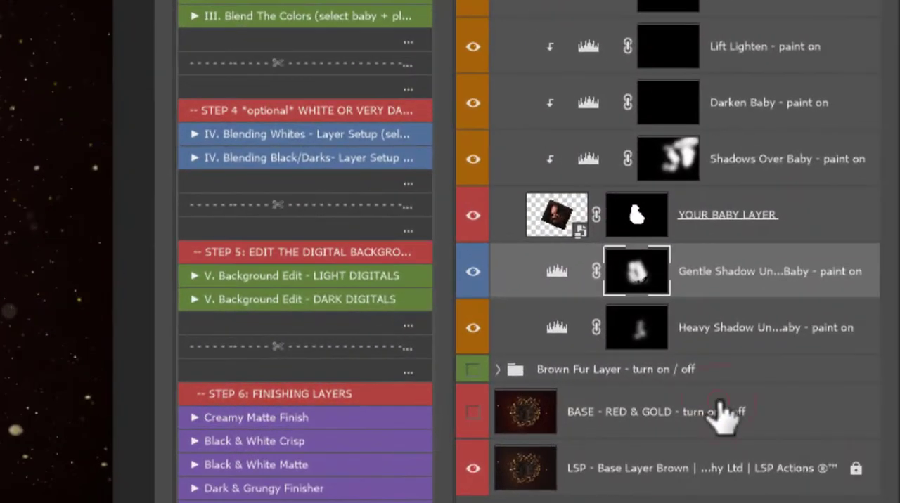
left_click(661, 410)
left_click(473, 412)
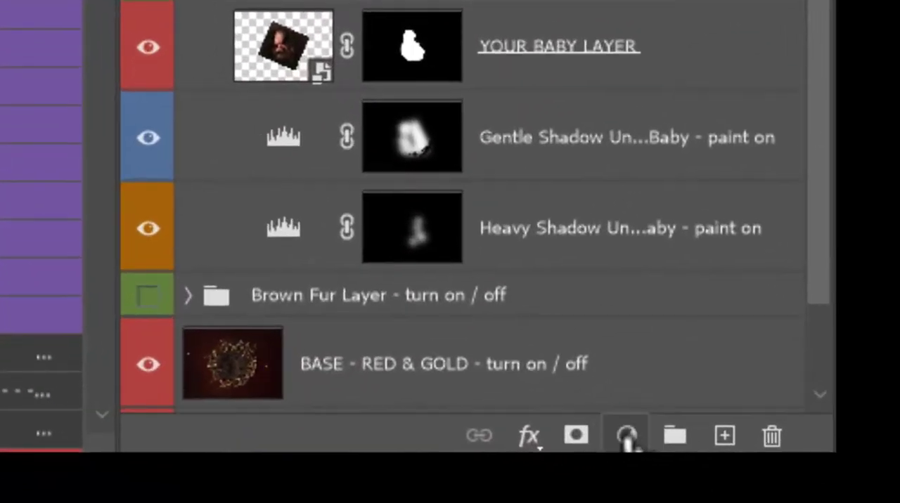
Step: Paint the baby's knitted outfit onto the Color Change mask, starting with a 102 px brush at 64% hardness
left_click(626, 436)
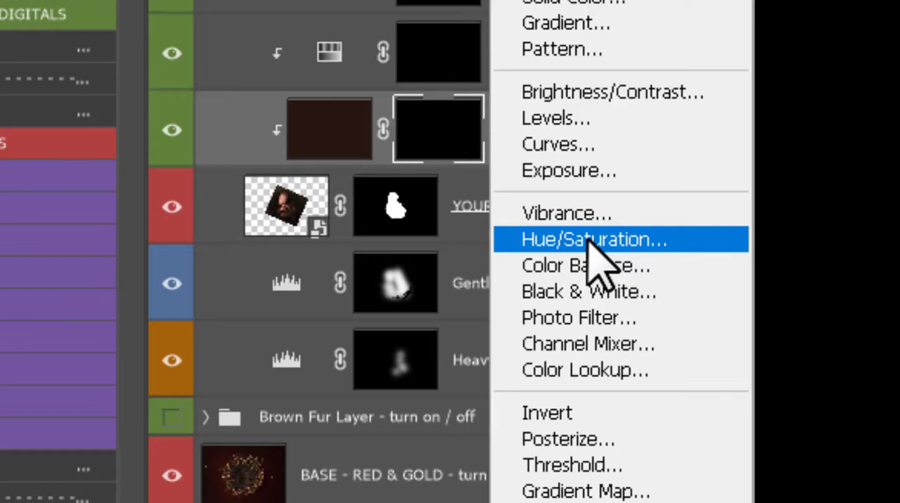
left_click(423, 149)
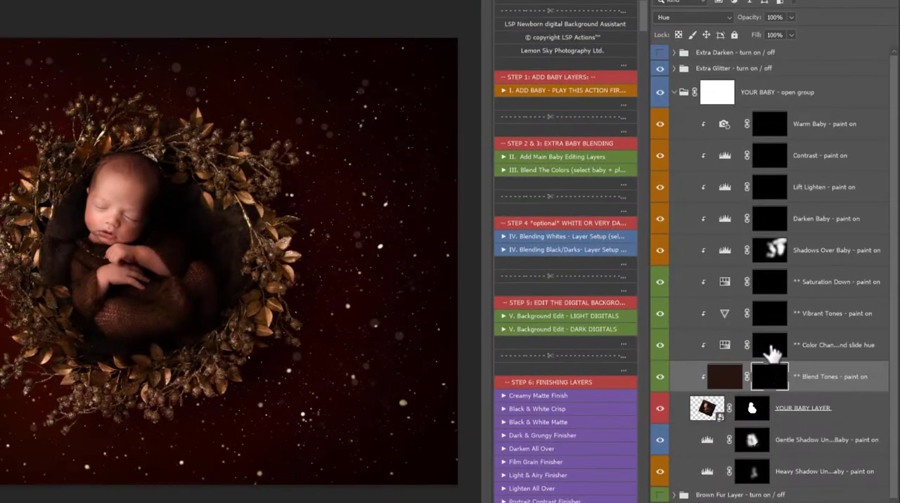
left_click(771, 348)
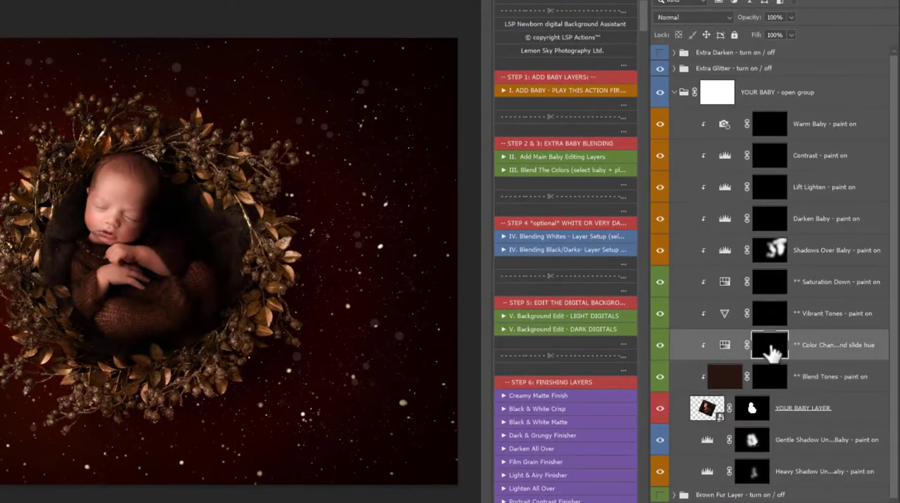
left_click_drag(121, 271, 143, 282)
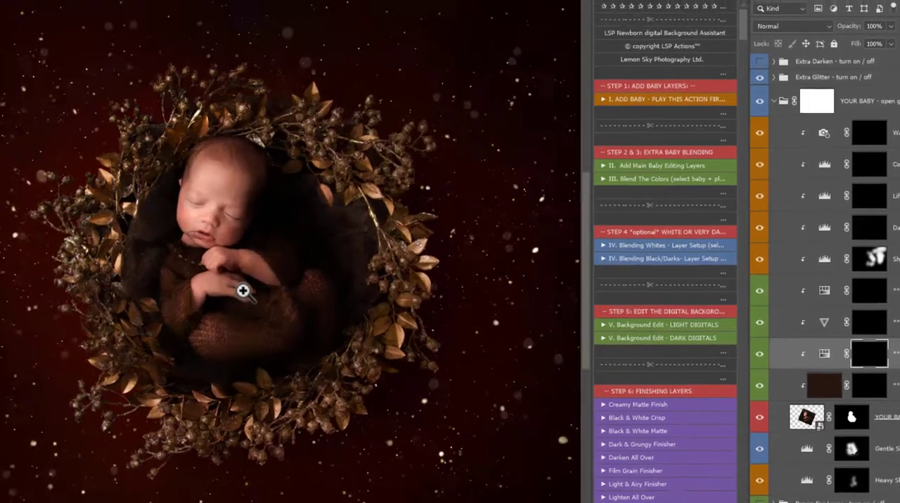
left_click(243, 290)
key("b")
right_click(282, 295)
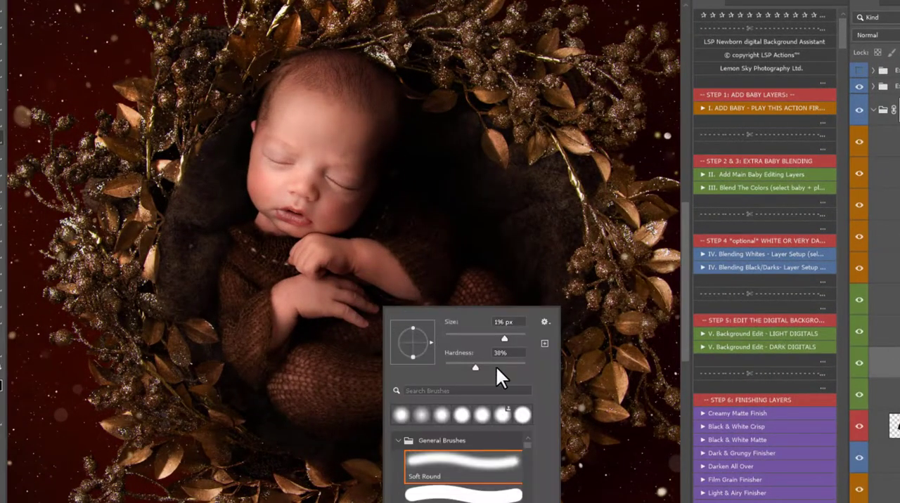
left_click(495, 364)
left_click(485, 335)
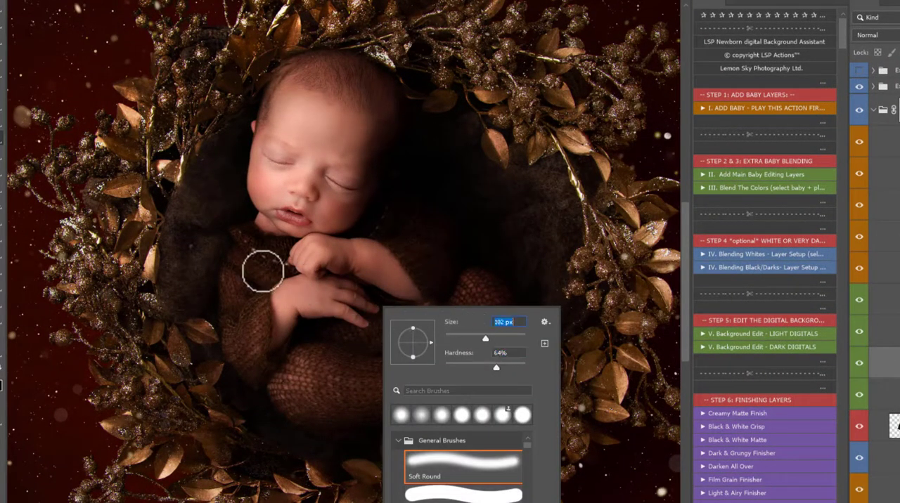
left_click(263, 276)
mouse_move(265, 279)
left_mouse_down()
mouse_move(283, 274)
mouse_move(281, 246)
mouse_move(233, 232)
mouse_move(251, 263)
mouse_move(245, 251)
mouse_move(227, 326)
left_mouse_up()
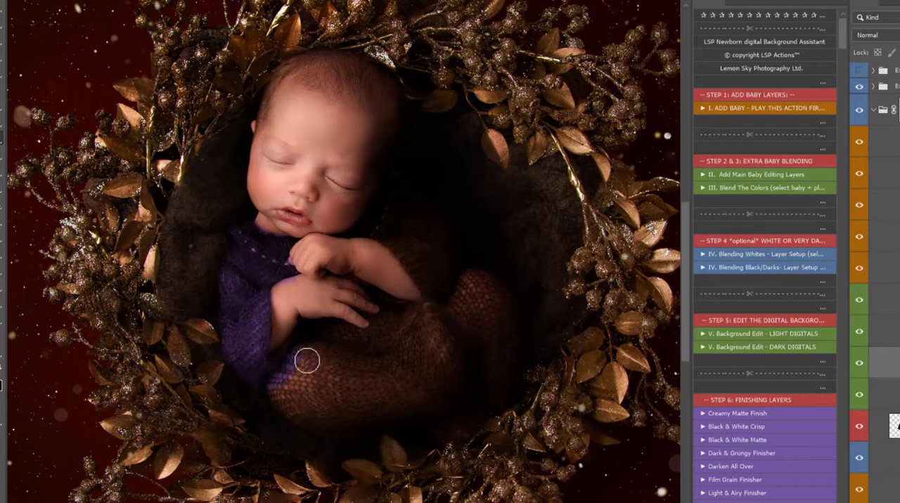
right_click(307, 360)
mouse_move(282, 388)
left_mouse_down()
mouse_move(279, 425)
mouse_move(355, 422)
mouse_move(373, 388)
mouse_move(349, 354)
mouse_move(317, 368)
mouse_move(380, 328)
mouse_move(372, 315)
mouse_move(390, 315)
mouse_move(399, 383)
mouse_move(450, 324)
mouse_move(430, 359)
mouse_move(497, 413)
mouse_move(504, 350)
mouse_move(502, 389)
mouse_move(484, 218)
mouse_move(435, 352)
mouse_move(429, 284)
mouse_move(413, 257)
mouse_move(370, 229)
mouse_move(390, 204)
left_mouse_up()
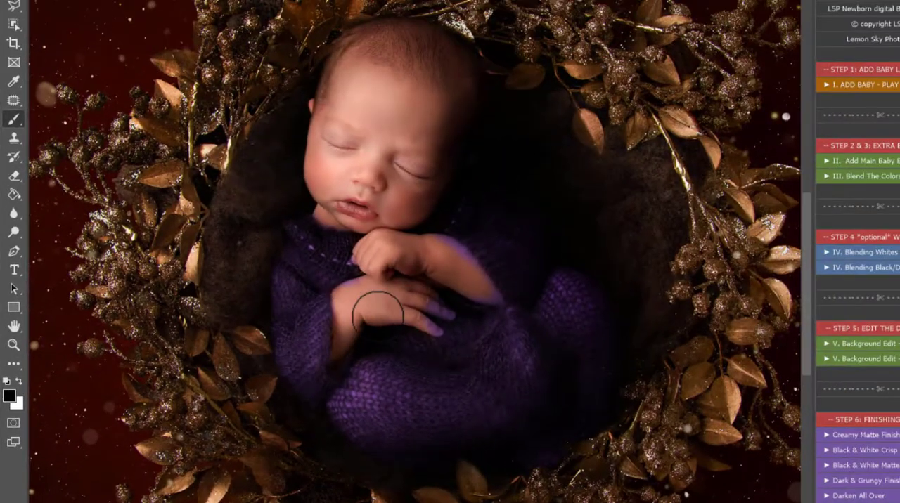
Step: Paint black with a smaller brush on the Color Change mask to remove the colour spill from the baby's hands and arm
key("bracketleft")
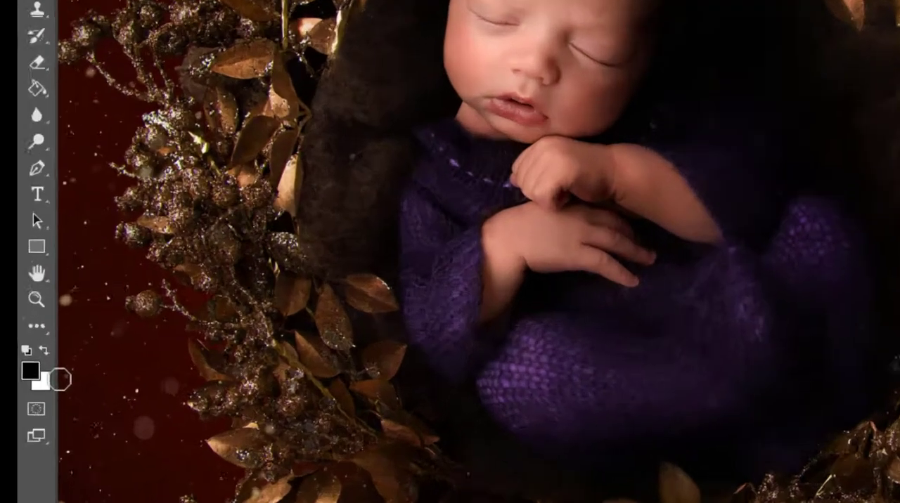
key("x")
key("x")
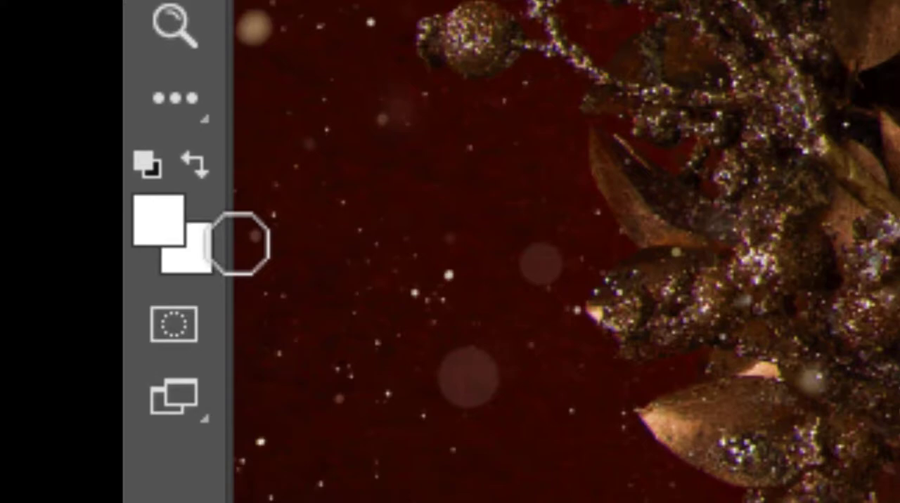
key("x")
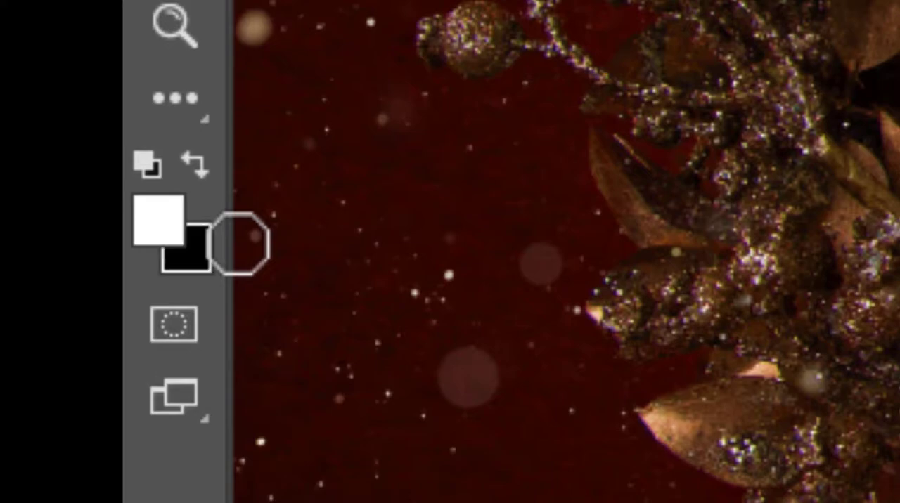
key("x")
key("x")
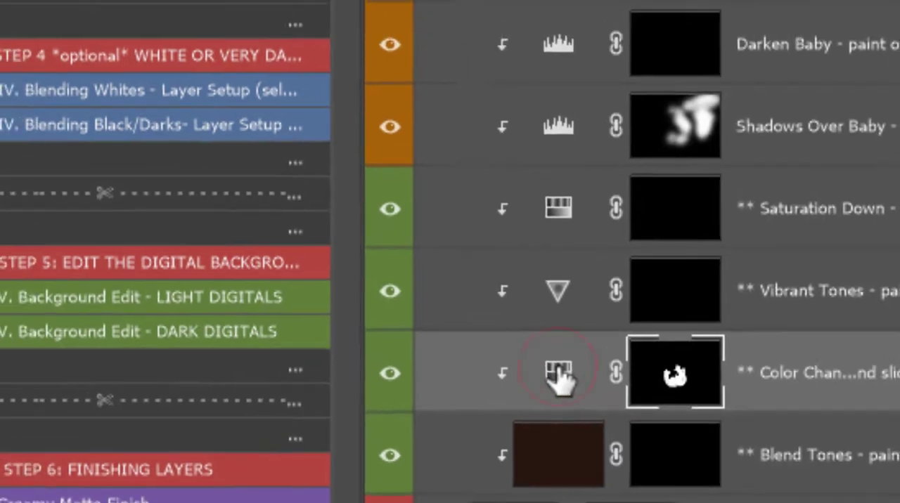
Step: Try a green outfit by shifting the Color Change layer's hue to 76
double_click(547, 349)
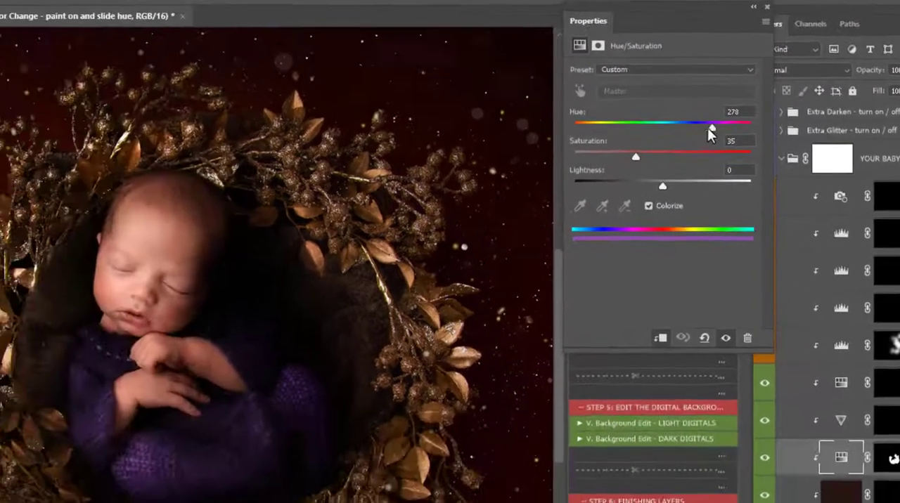
left_click_drag(511, 191, 466, 193)
left_click_drag(717, 116, 659, 123)
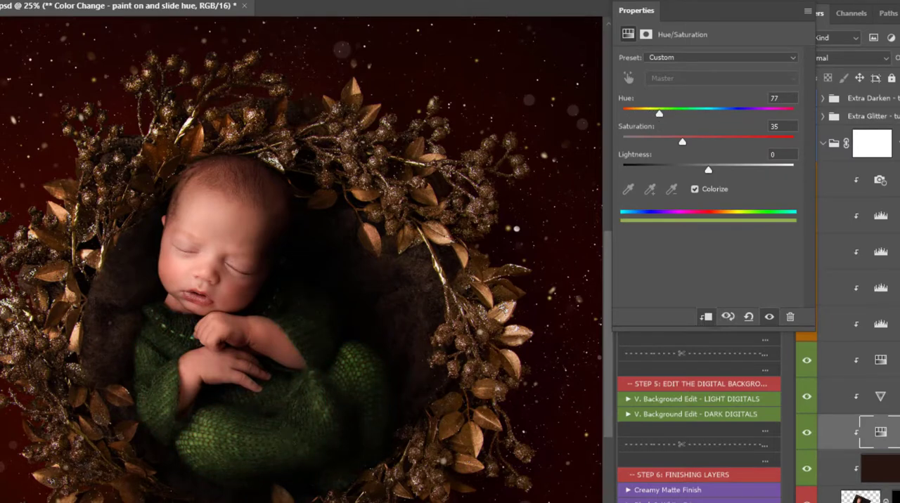
left_click(899, 432)
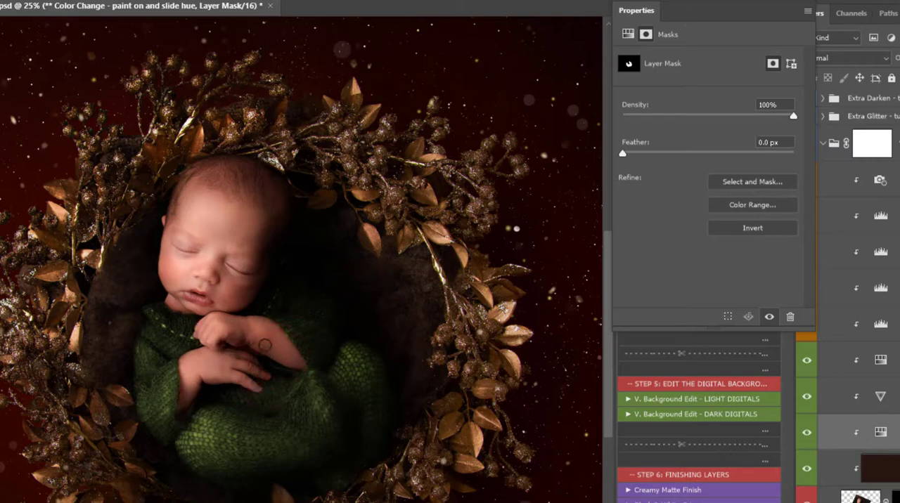
left_click(627, 34)
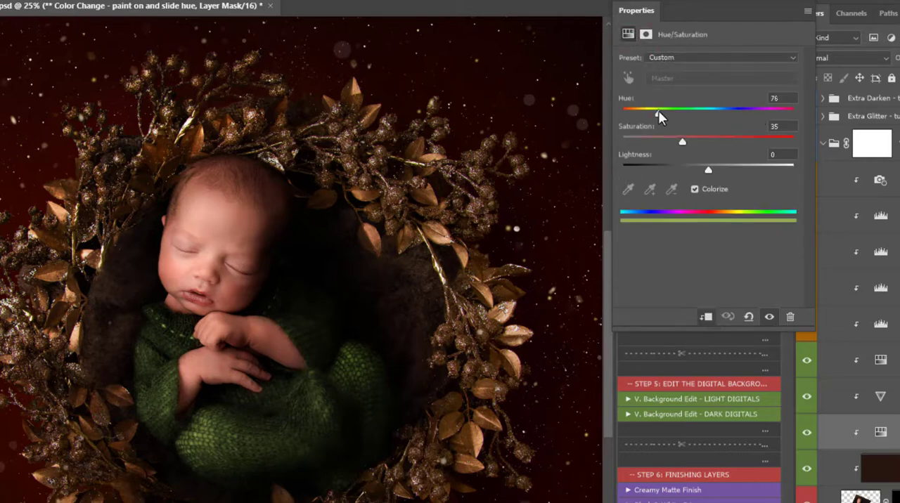
left_click(659, 113)
Step: Recolour the outfit deep red by setting the Color Change layer's hue to 0 and raising its saturation to about 68
key("z")
left_click(352, 397, "alt")
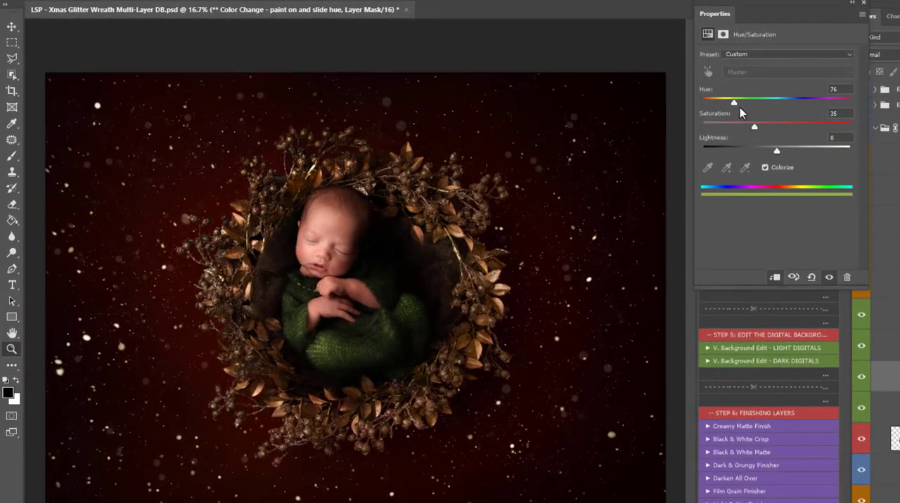
left_click_drag(734, 102, 688, 100)
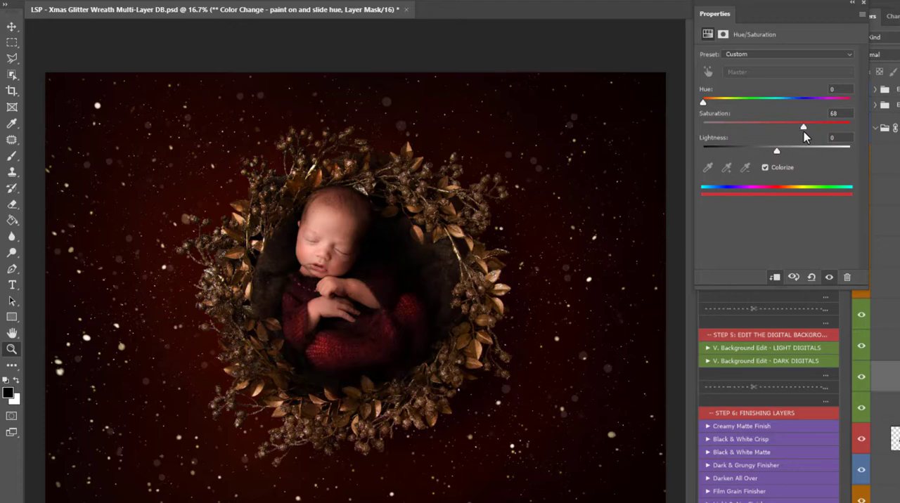
mouse_move(803, 132)
left_mouse_down()
mouse_move(790, 132)
mouse_move(808, 132)
left_mouse_up()
left_click_drag(702, 102, 703, 102)
Step: Close the adjustment properties and go through the Vibrant Tones, Saturation Down and Blend Tones layers
left_click(884, 345)
left_click(884, 315)
left_click(863, 3)
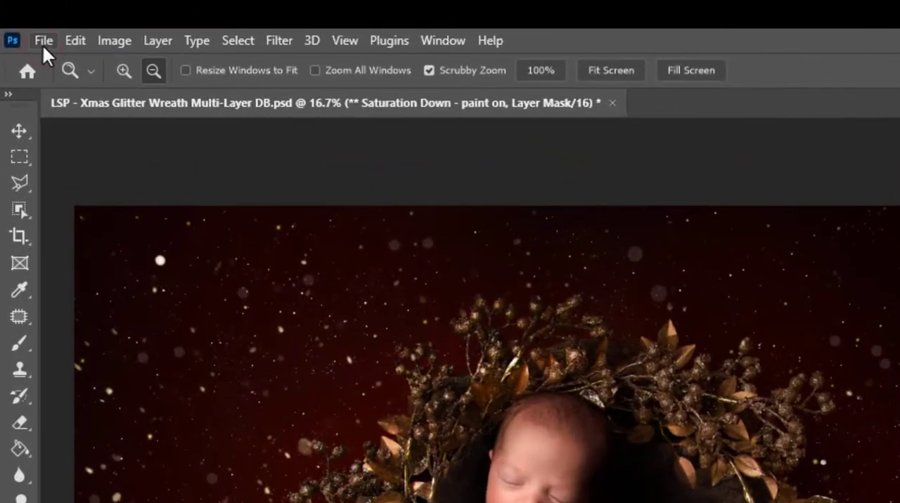
left_click(42, 40)
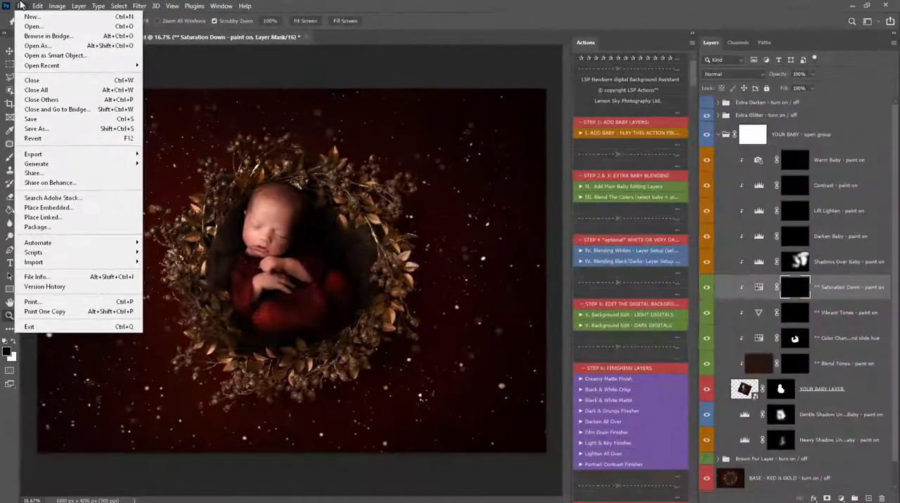
left_click(22, 6)
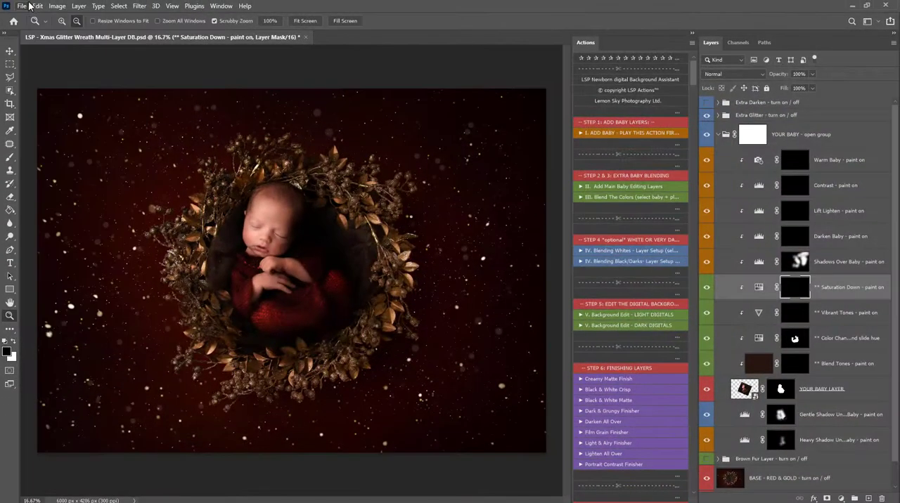
left_click(861, 373)
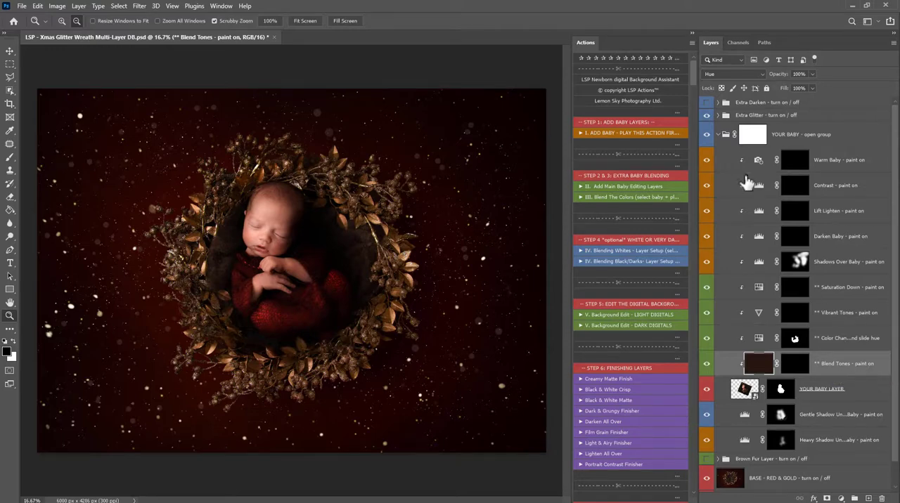
Step: Collapse the YOUR BABY group and the actions list, and compare the composite with the group hidden and shown
left_click(718, 134)
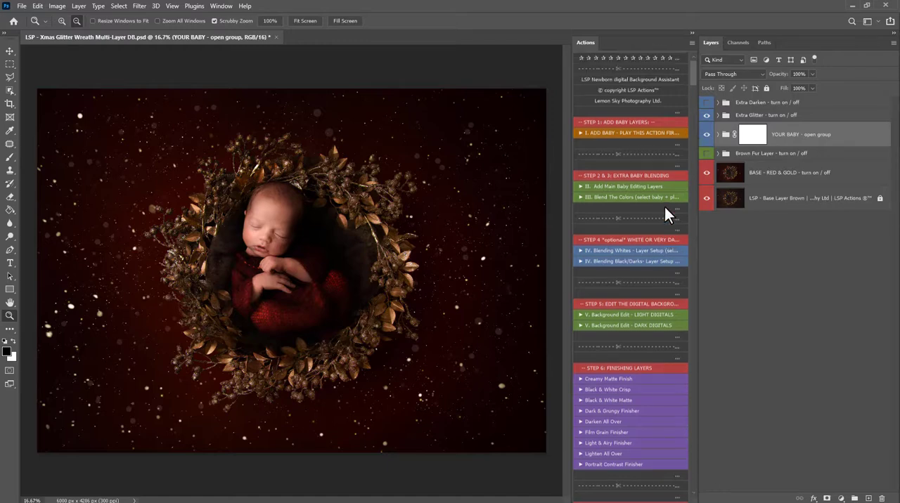
left_click(692, 33)
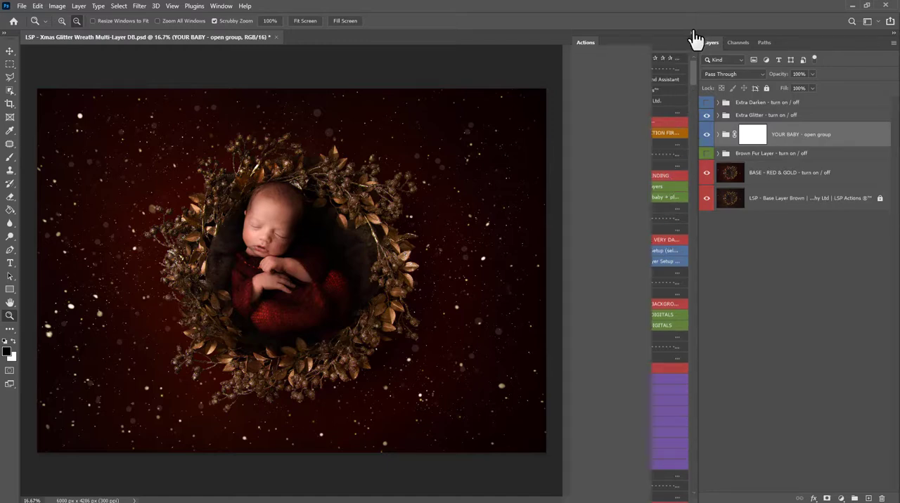
left_click(707, 135)
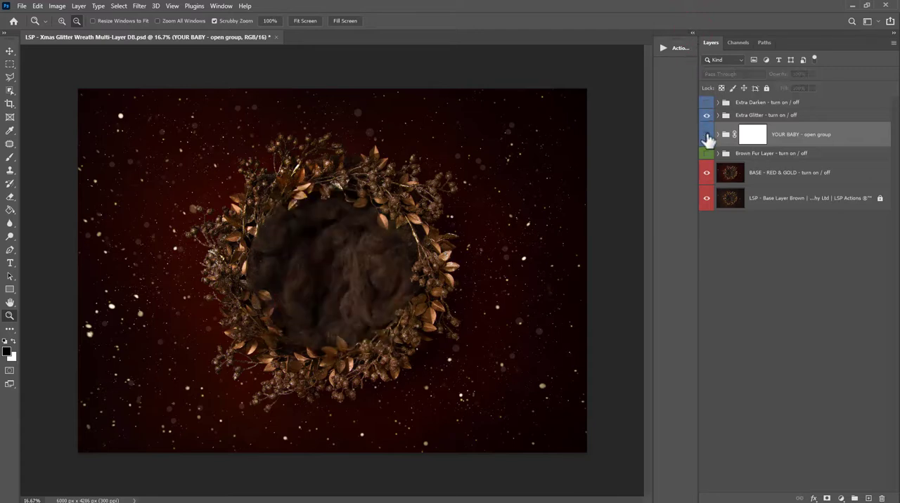
left_click(706, 135)
left_click(707, 135)
left_click(706, 135)
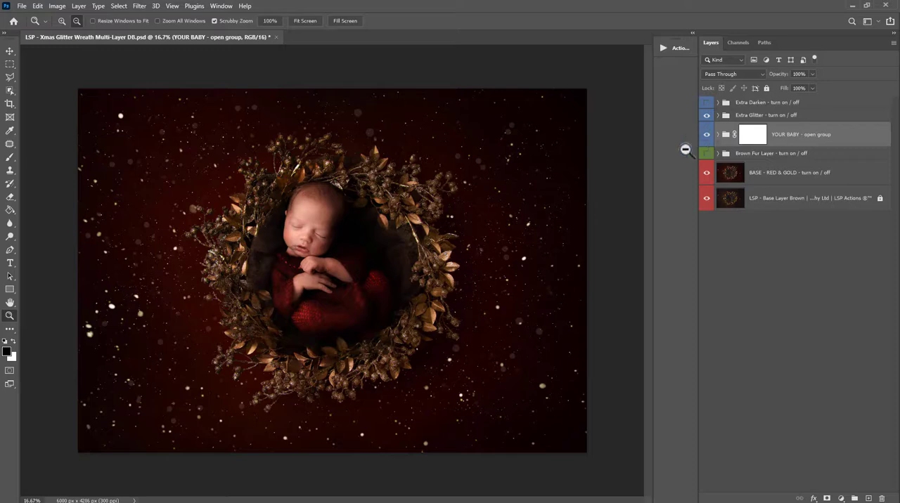
Step: Move the YOUR BABY group out of the wreath's centre toward the upper-left of the image
left_click_drag(446, 330, 456, 332)
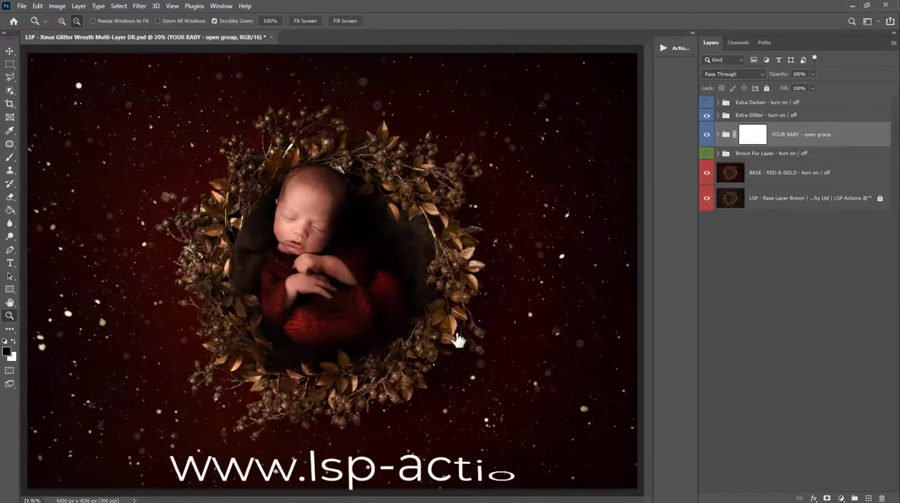
key("v")
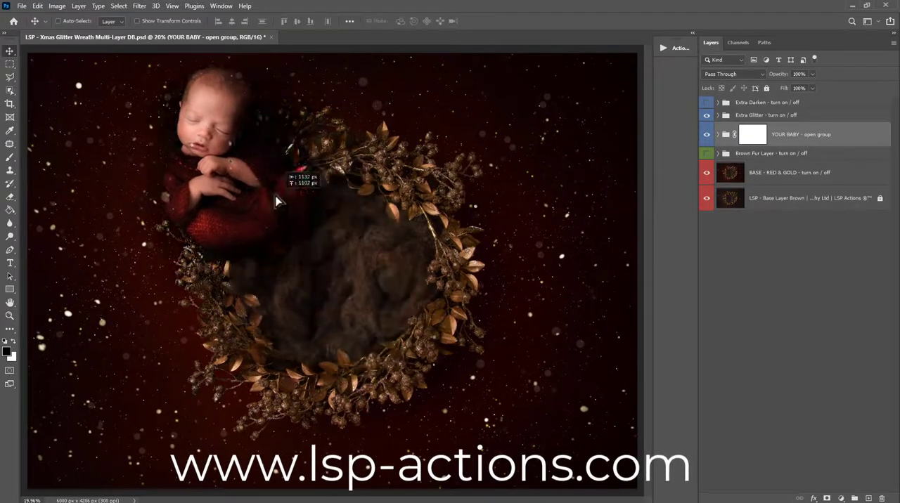